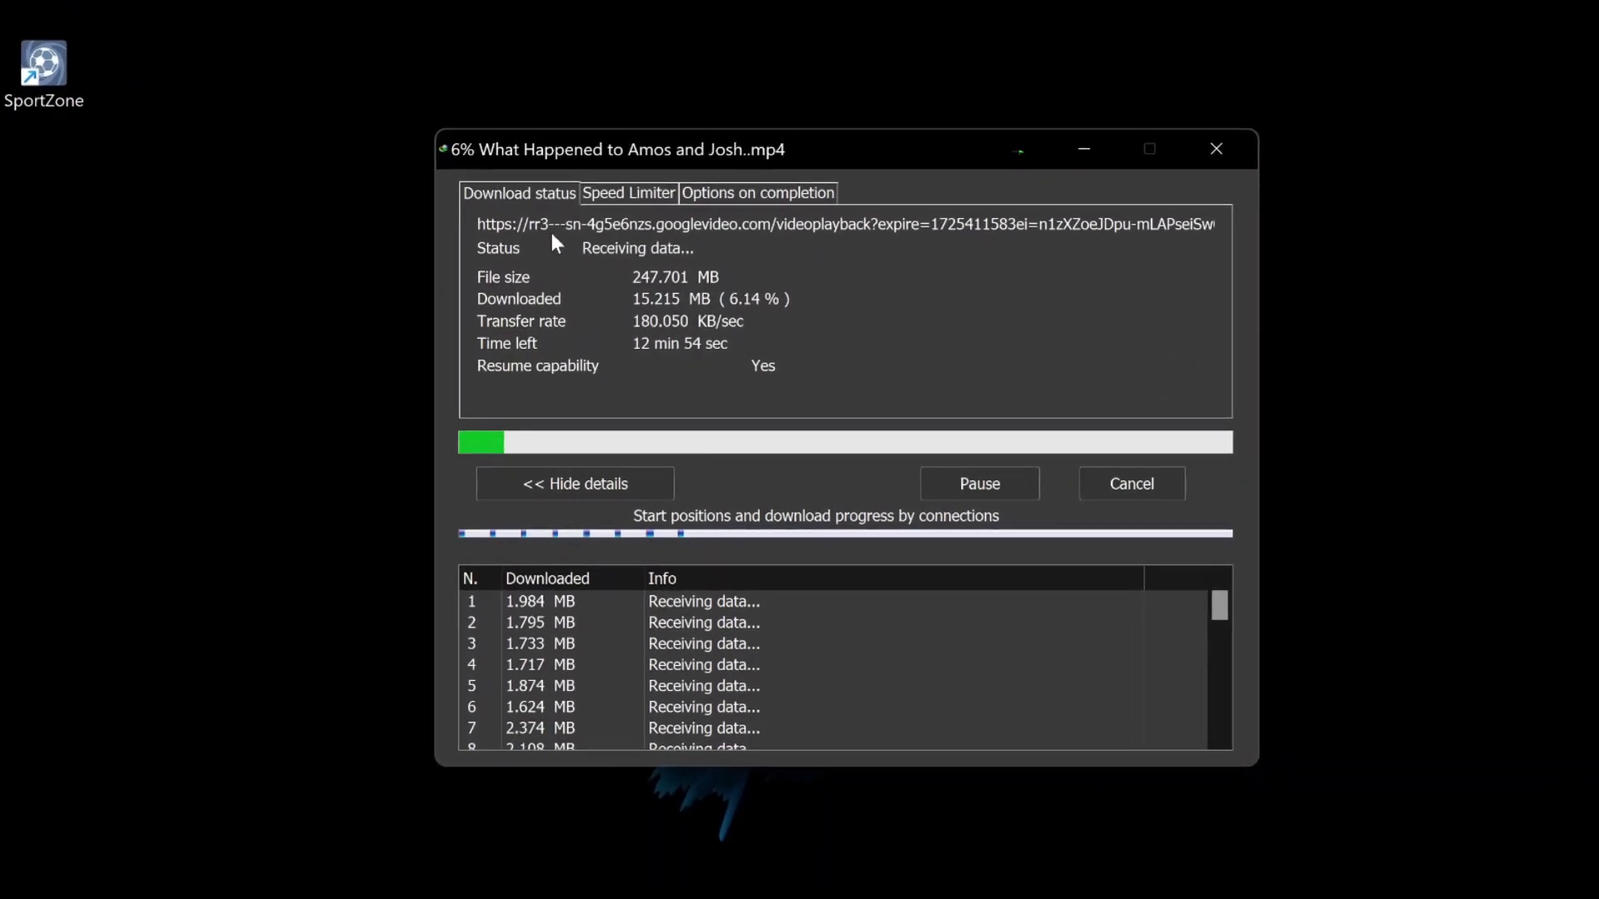
Step: Pause, resume, then pause again the IDM video download, leaving it at 9.71%
{"action": "left_click", "coordinate": [1002, 484]}
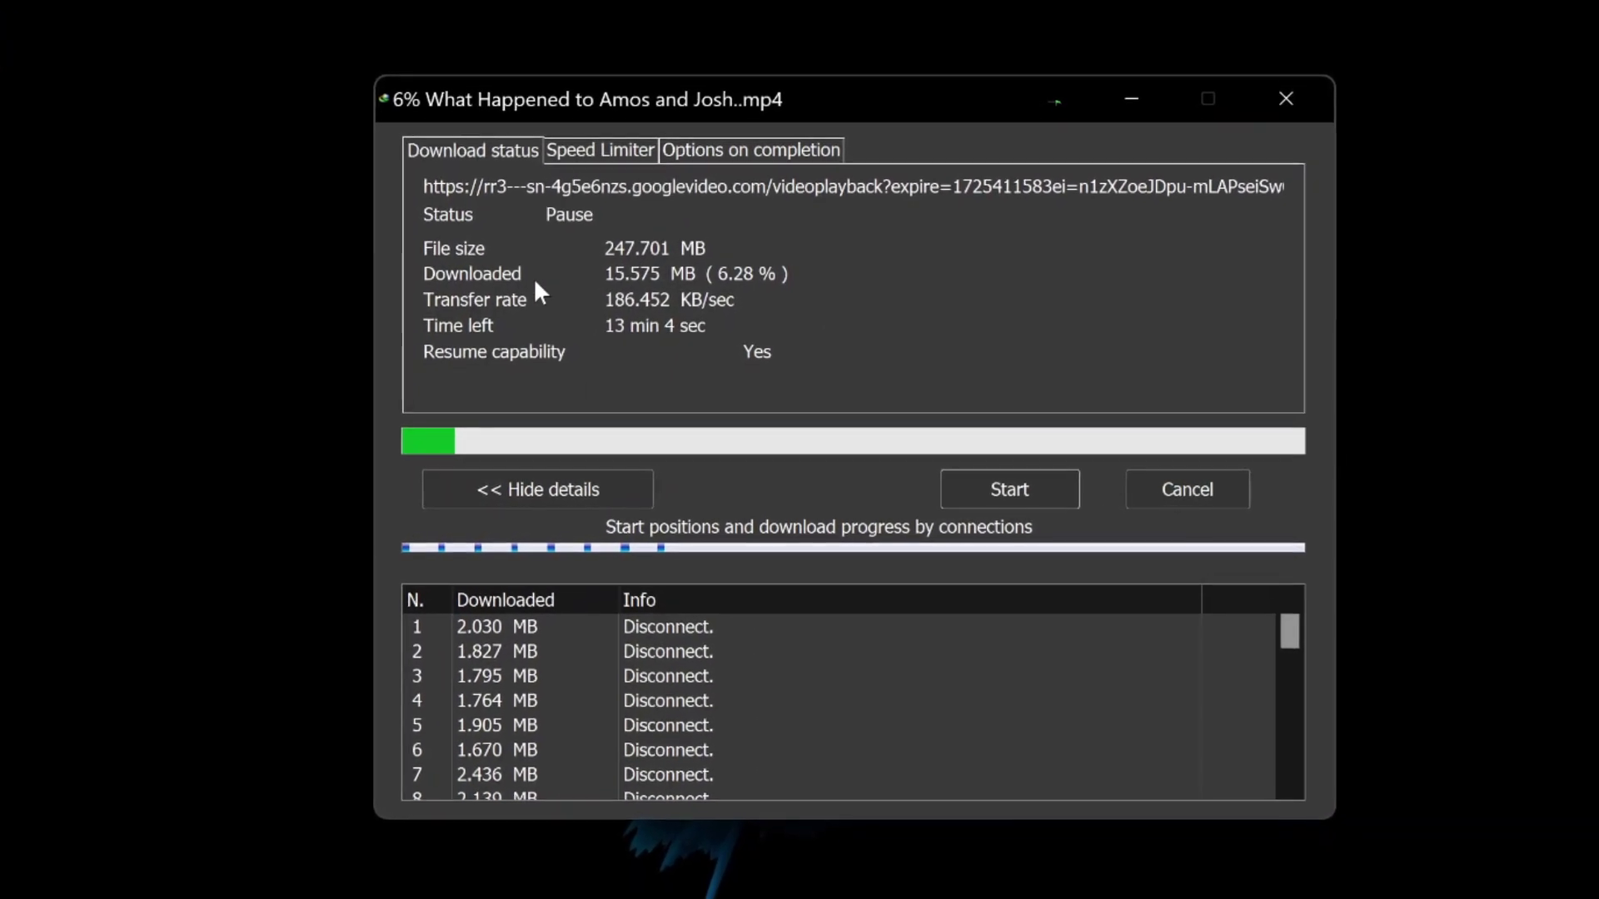
{"action": "left_click", "coordinate": [1038, 491]}
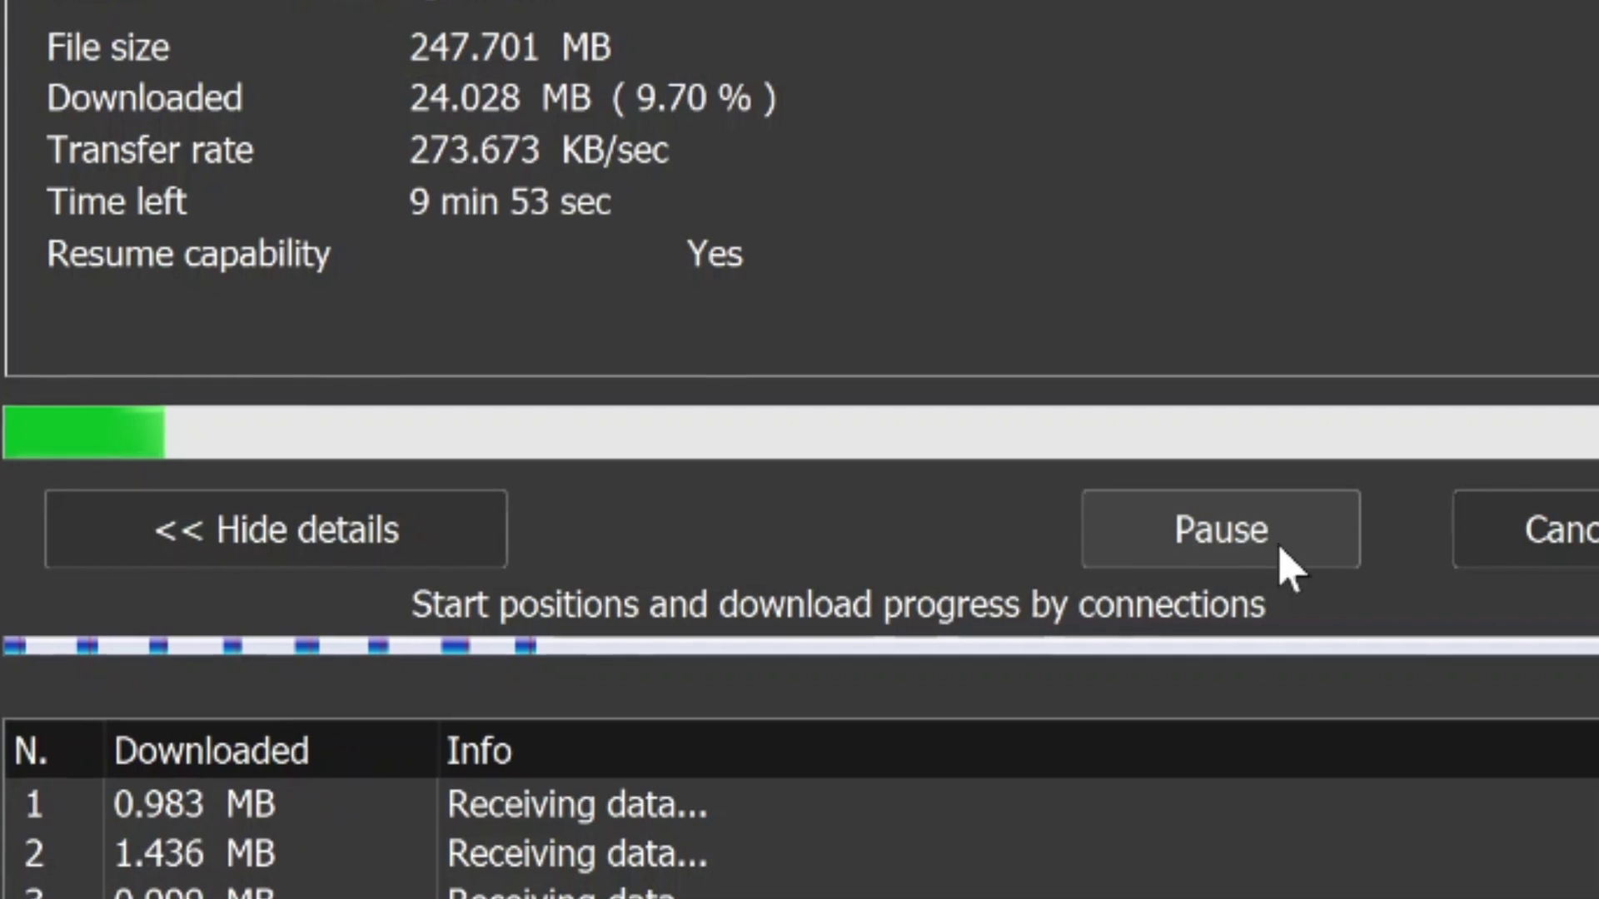
{"action": "left_click", "coordinate": [1271, 548]}
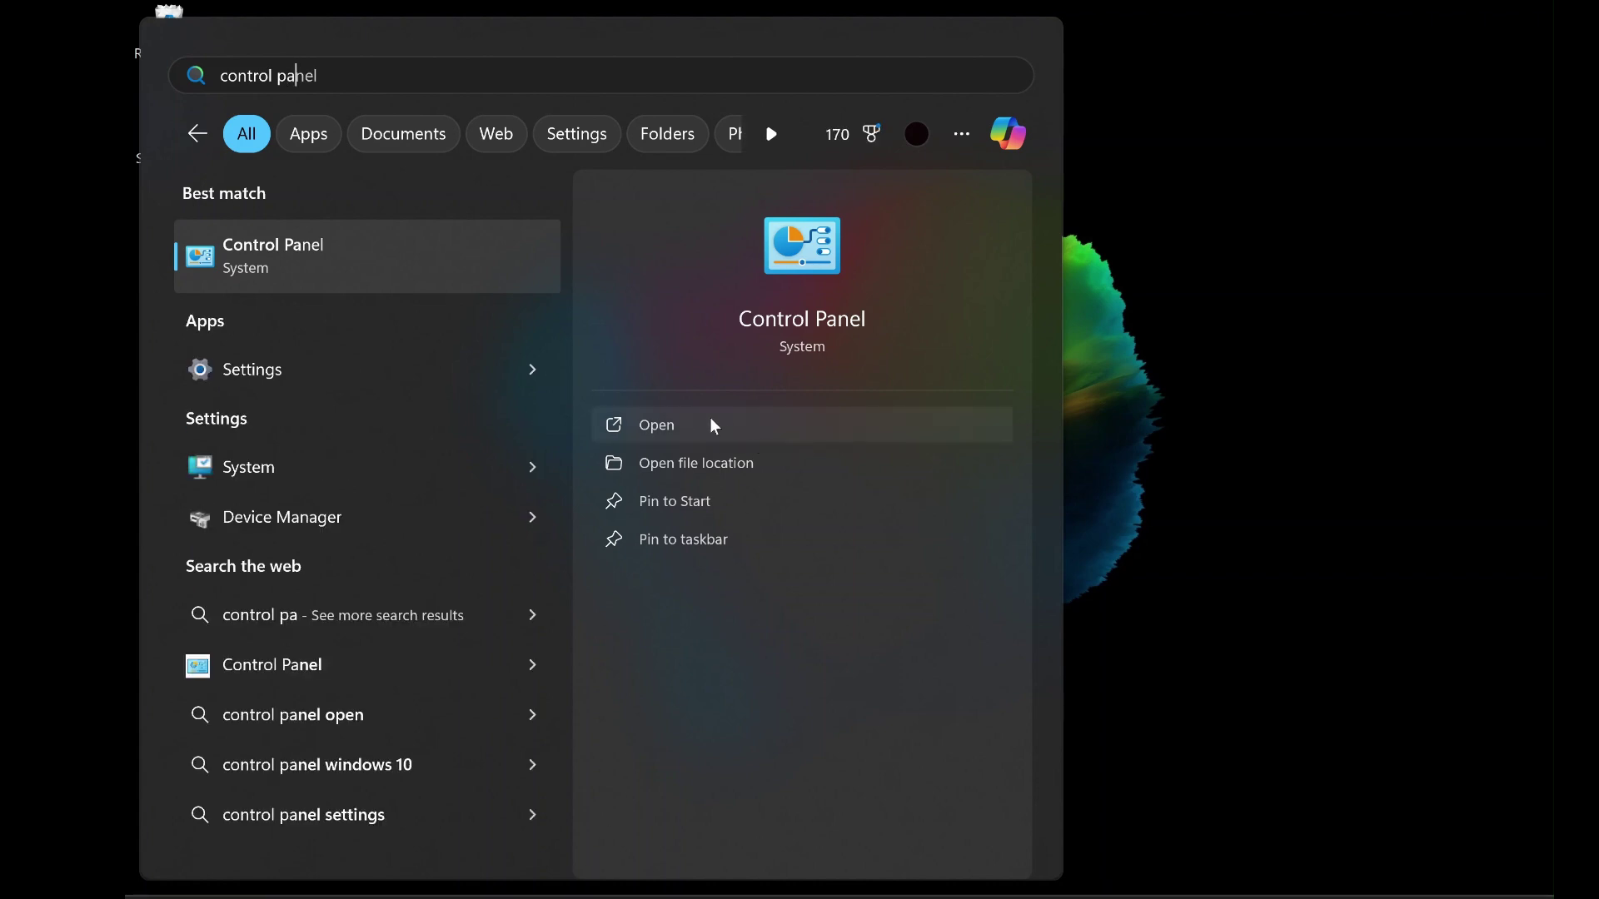
Step: Open Control Panel from the search results and set View by to Category
{"action": "left_click", "coordinate": [713, 427]}
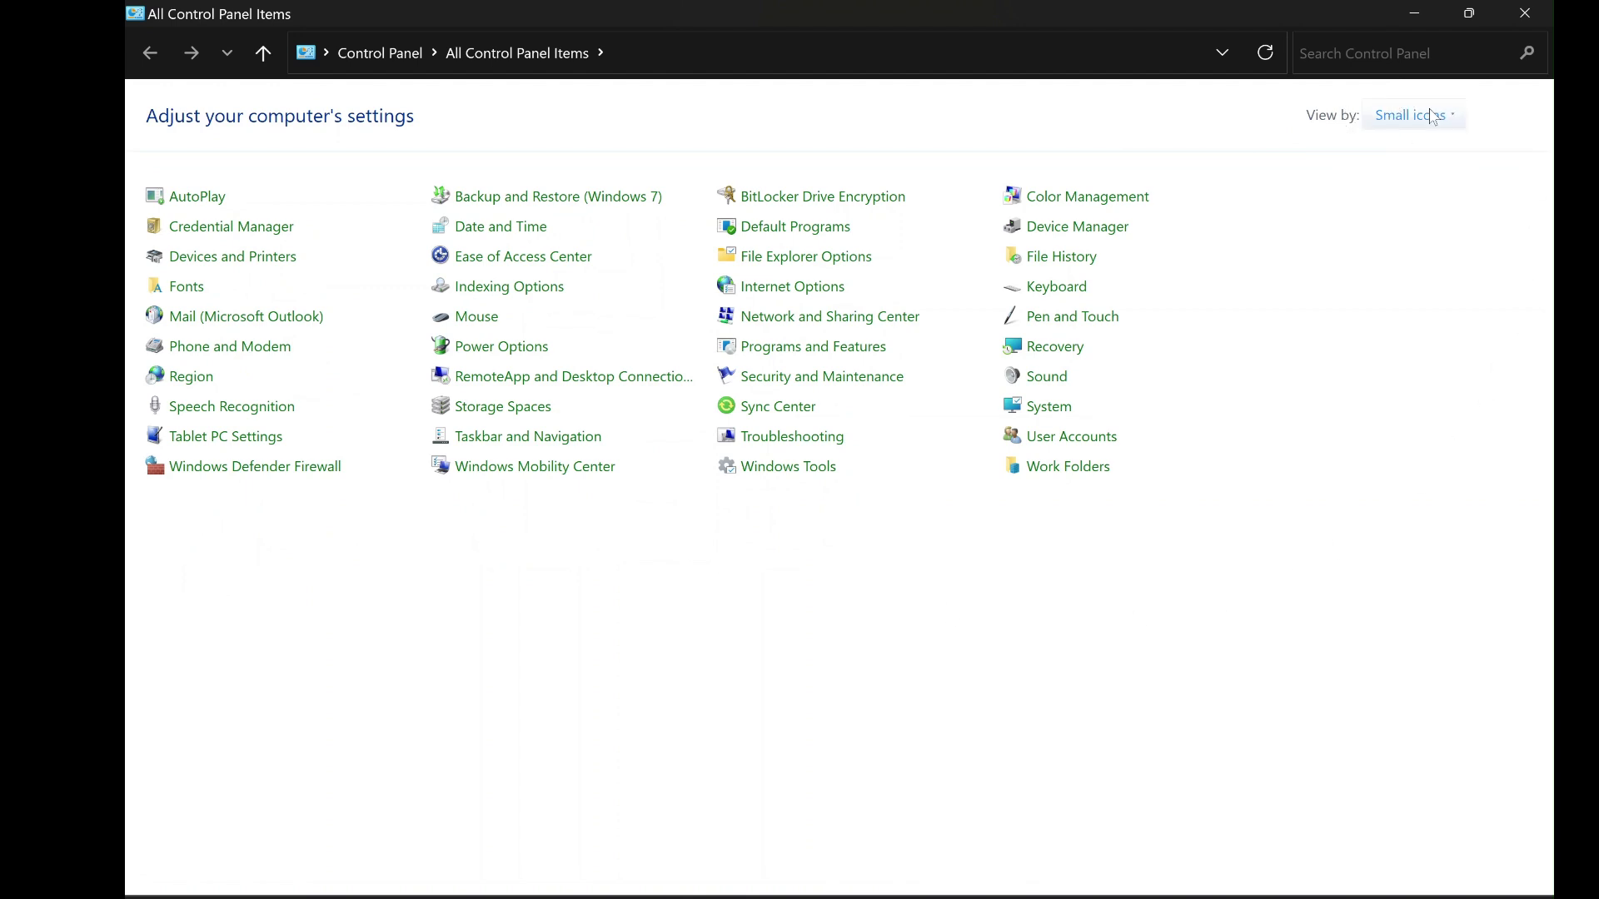
{"action": "left_click", "coordinate": [1403, 110]}
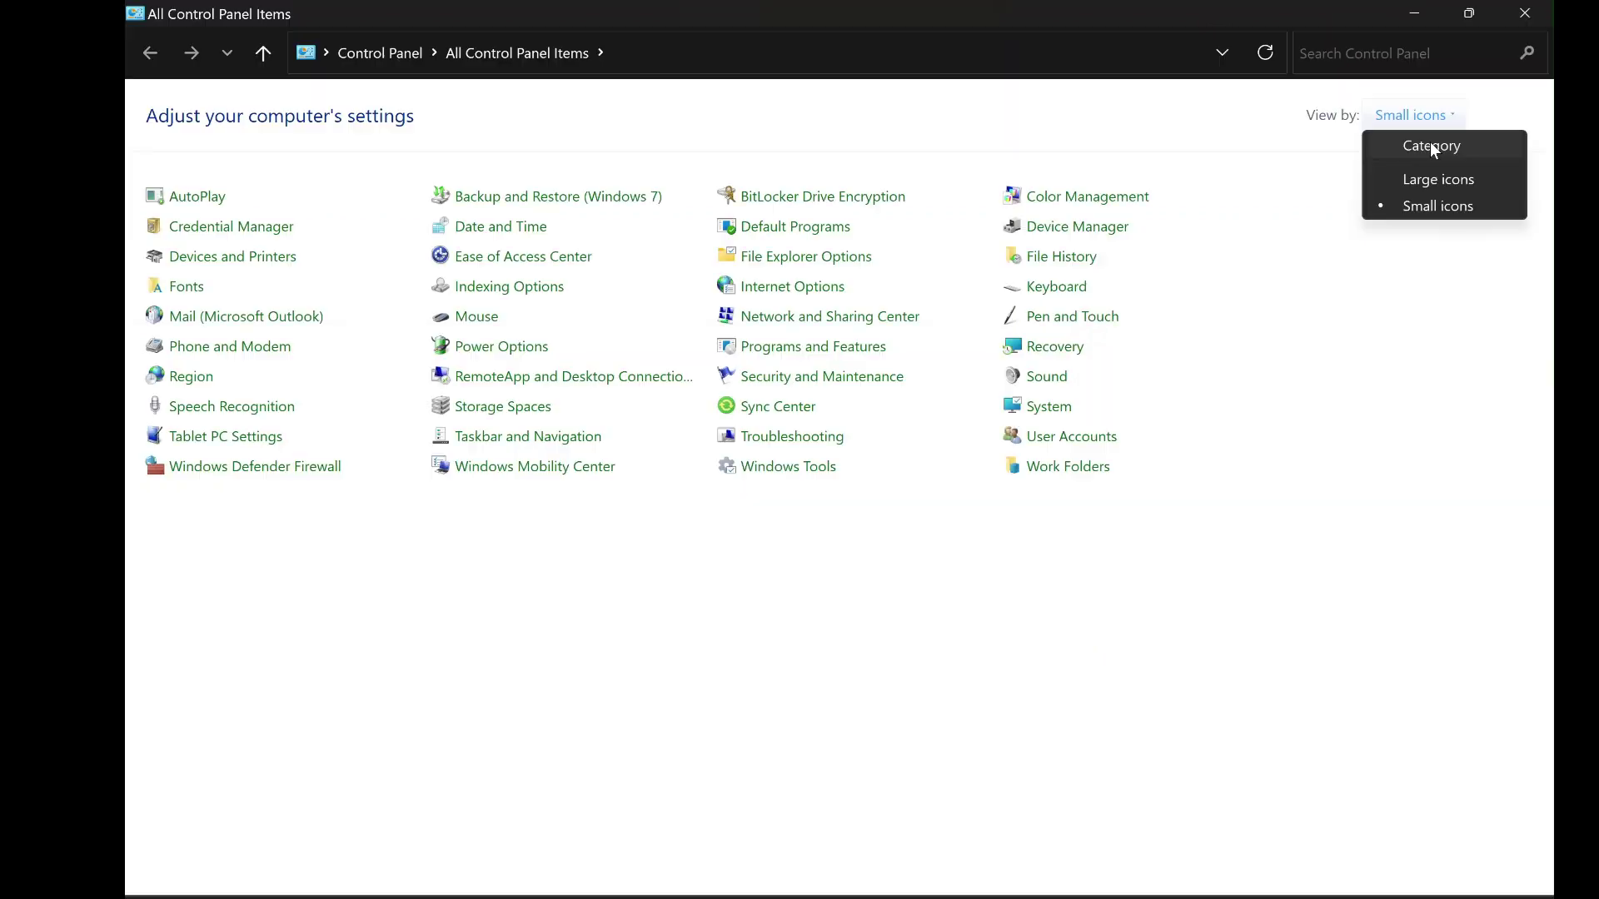
{"action": "left_click", "coordinate": [1259, 348]}
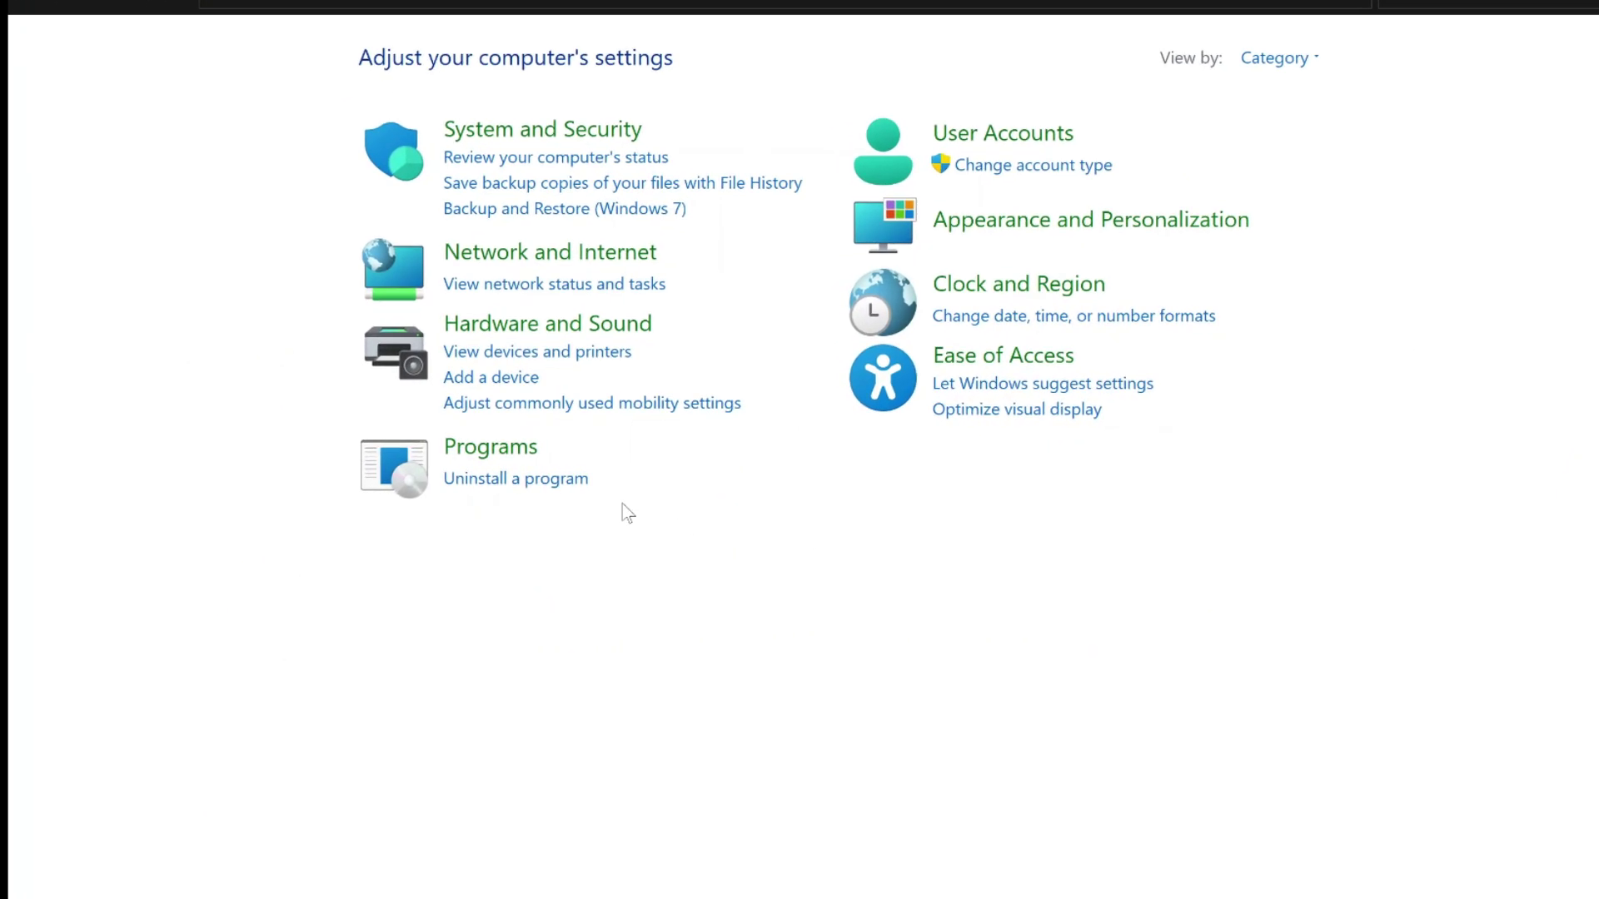
Step: In Uninstall a program, scroll to Internet Download Manager and choose Uninstall/Change on it
{"action": "left_click", "coordinate": [454, 491]}
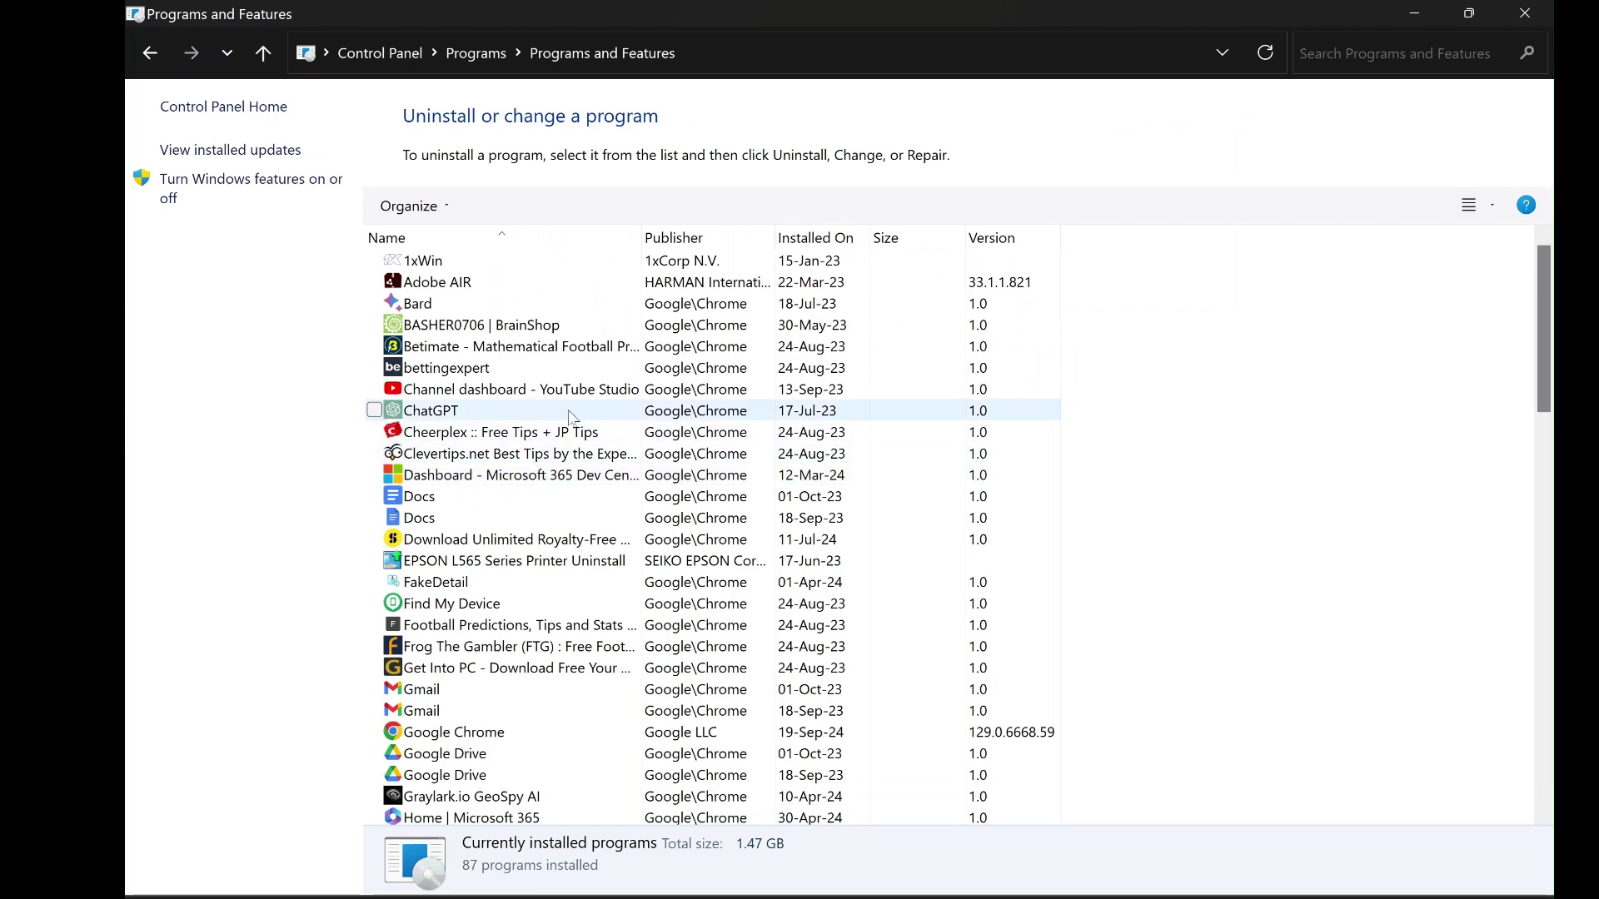
{"action": "scroll", "coordinate": [572, 416], "scroll_direction": "down", "scroll_amount": 2}
{"action": "scroll", "coordinate": [571, 418], "scroll_direction": "down", "scroll_amount": 1}
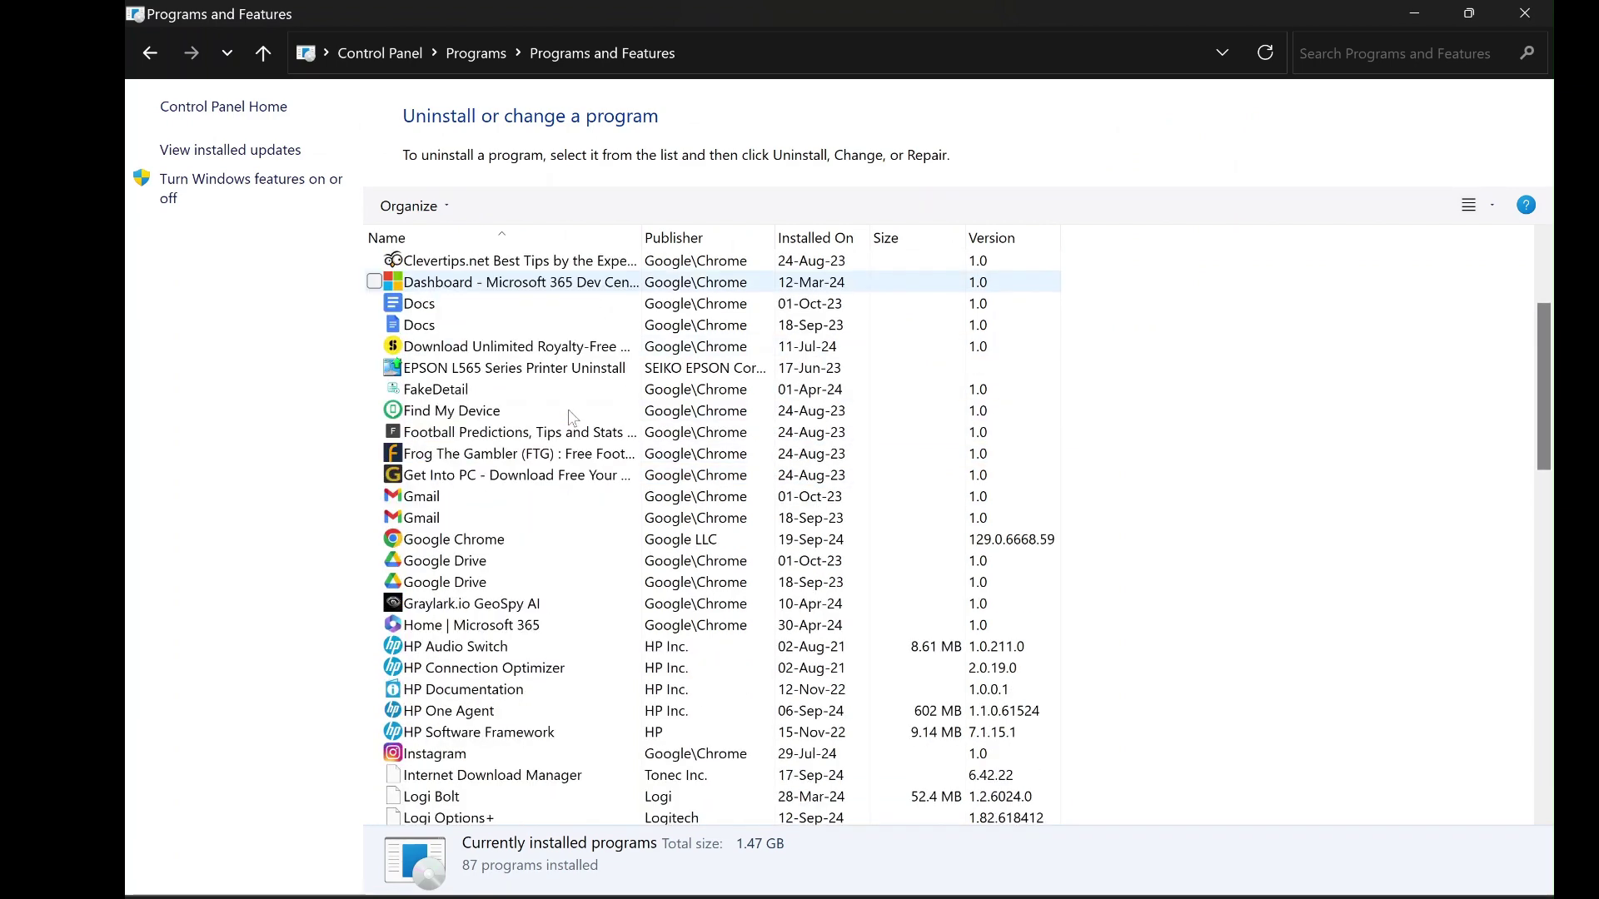
{"action": "scroll", "coordinate": [572, 418], "scroll_direction": "down", "scroll_amount": 1}
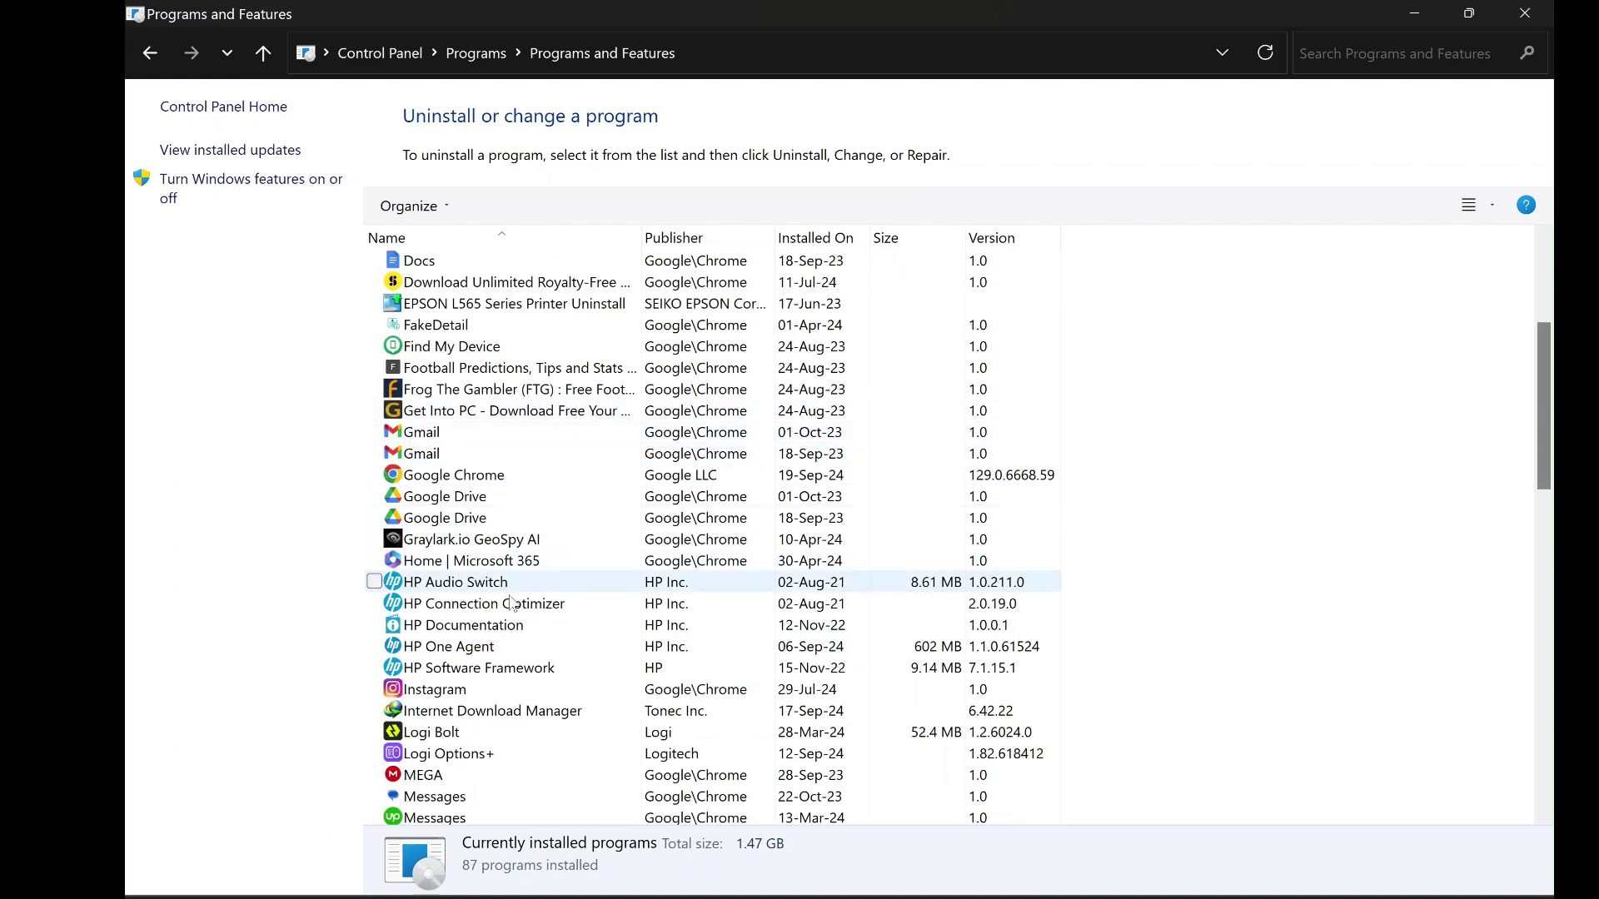
{"action": "left_click", "coordinate": [477, 718]}
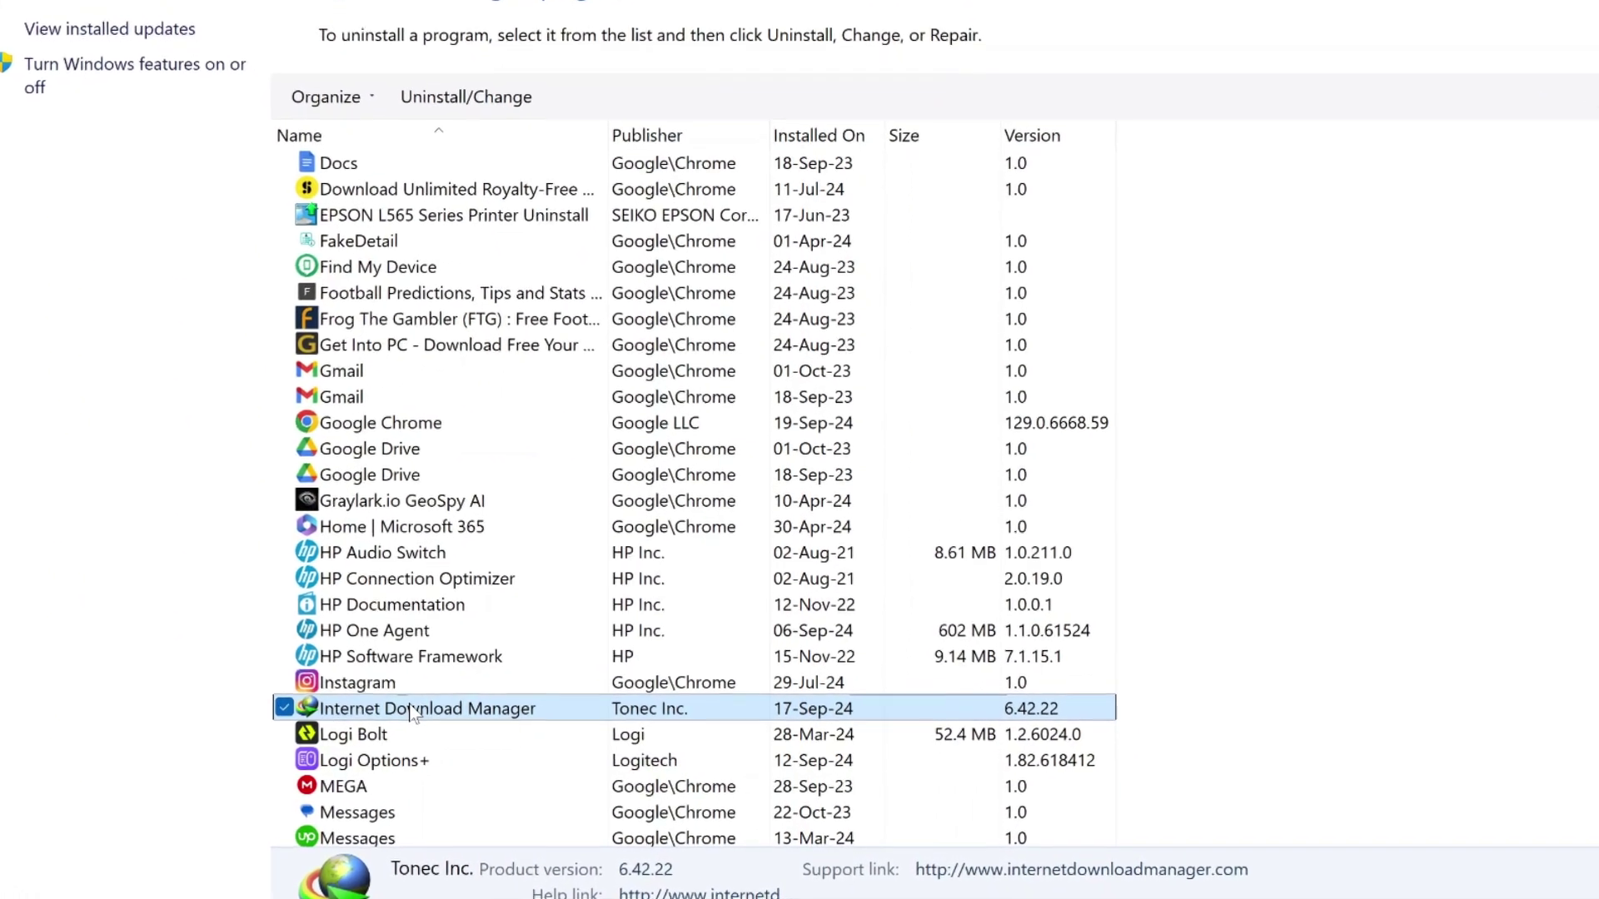
{"action": "right_click", "coordinate": [419, 714]}
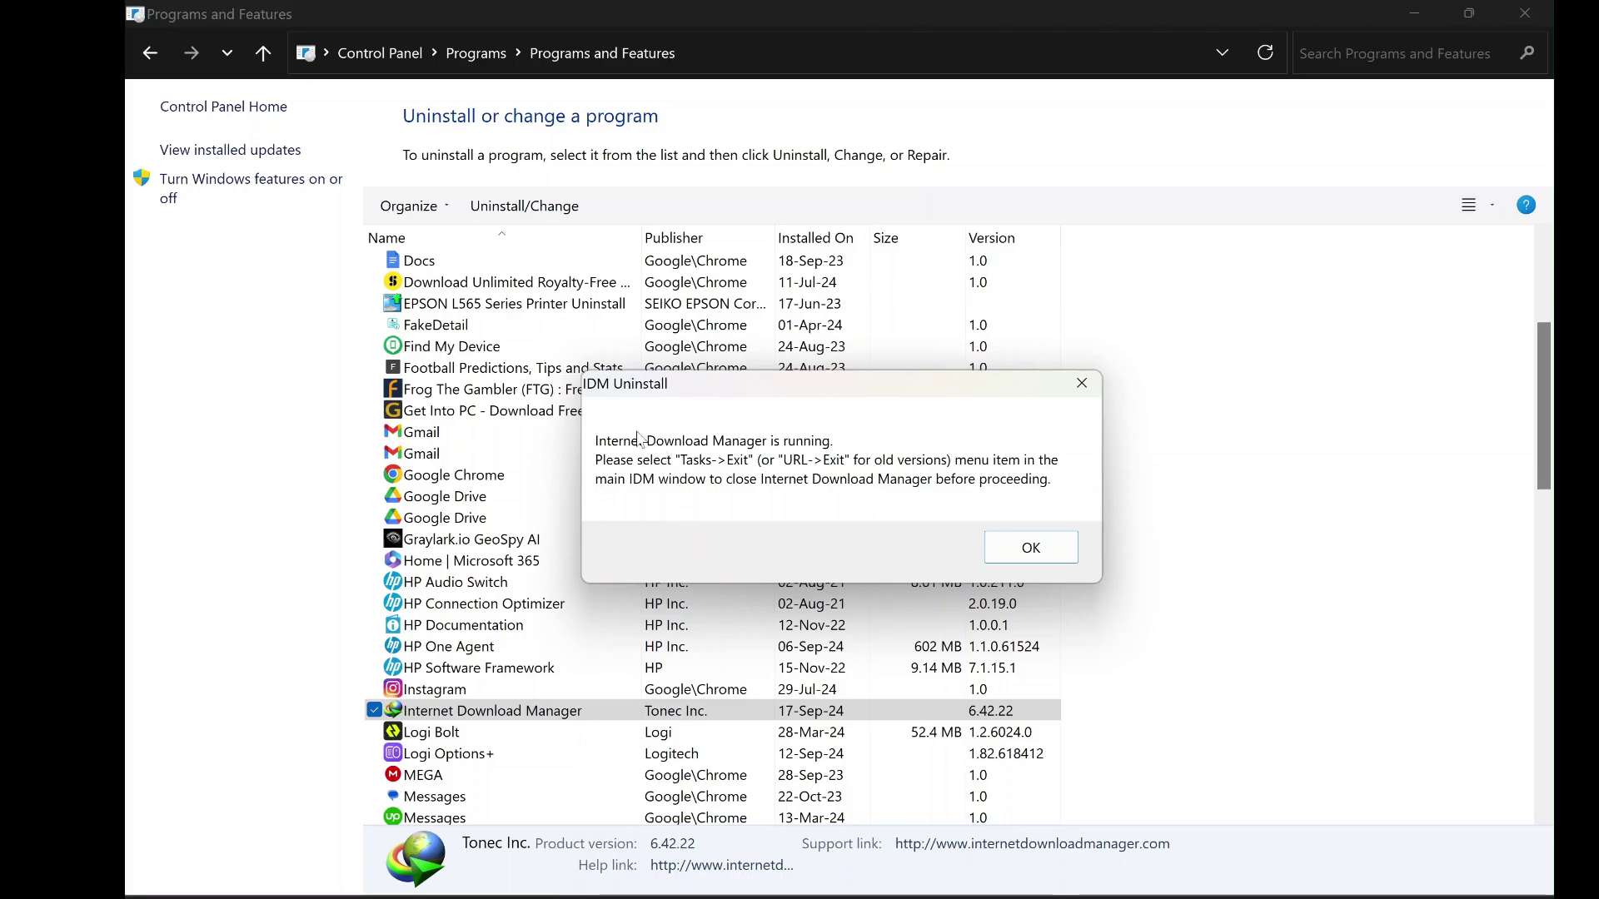
Step: Dismiss the IDM-running warning and run the Full uninstall through Next and Finish
{"action": "left_click", "coordinate": [1032, 549]}
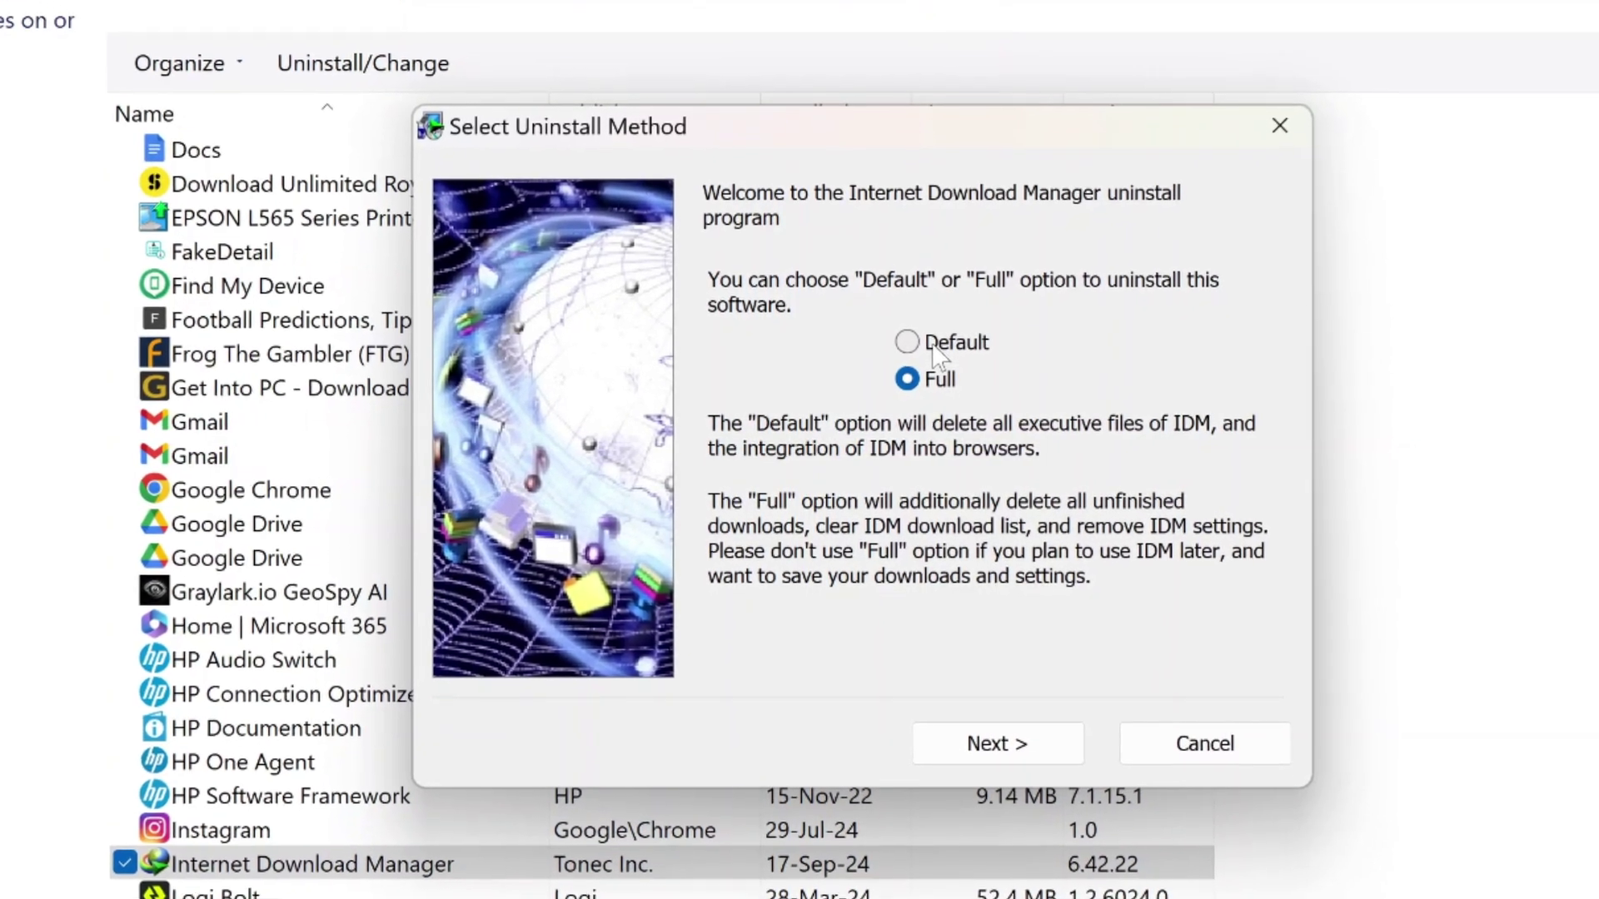
{"action": "left_click", "coordinate": [1014, 761]}
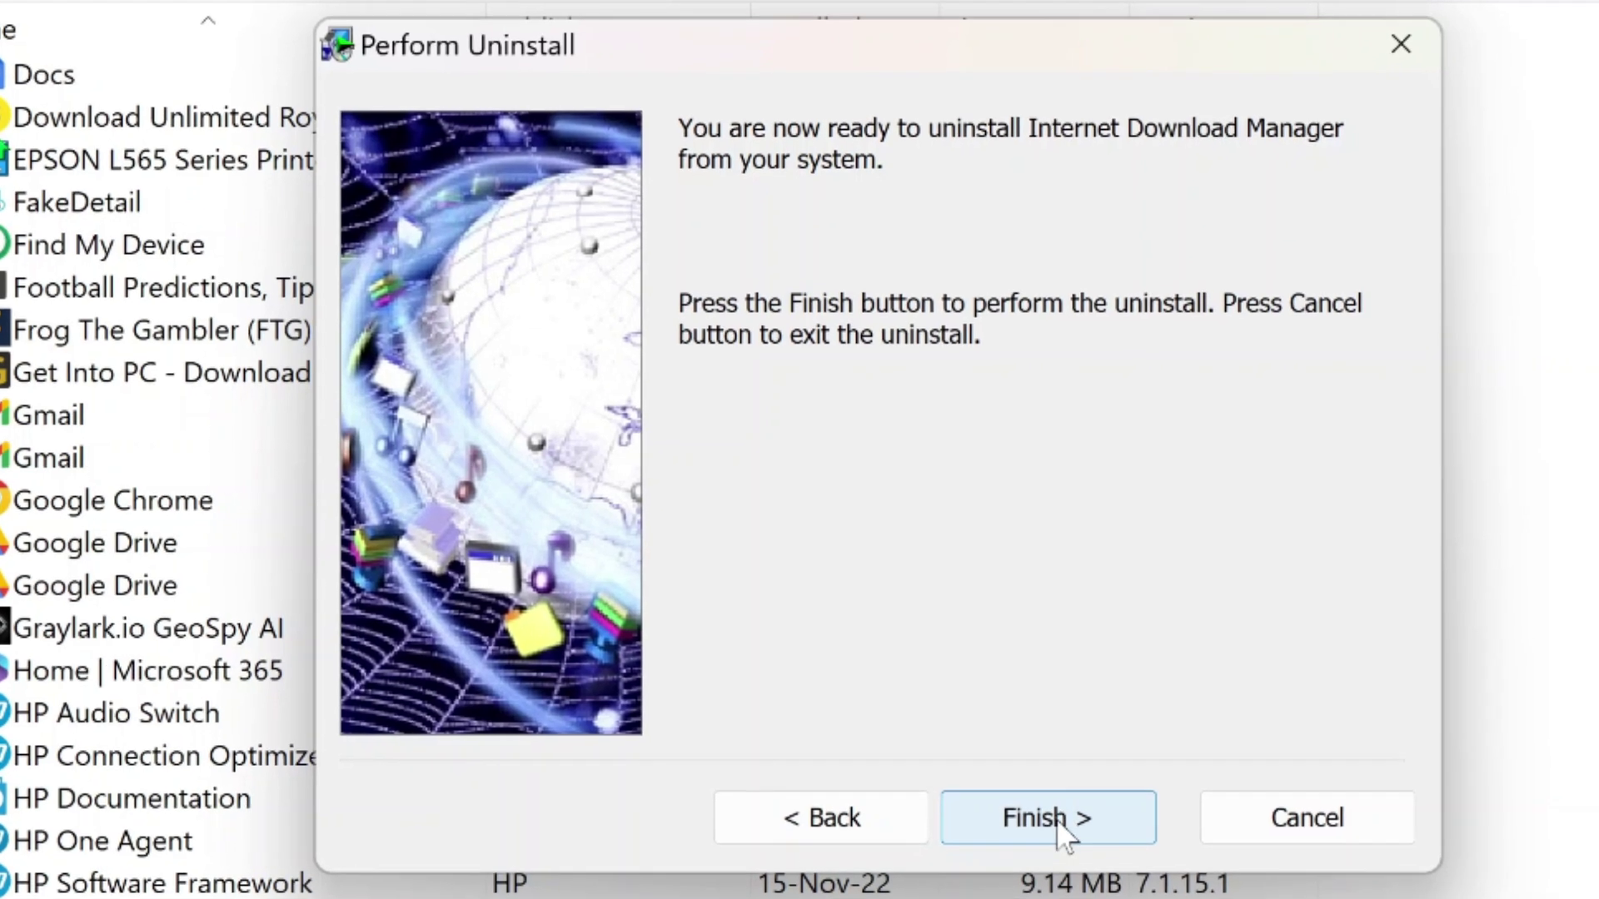
{"action": "left_click", "coordinate": [1059, 823]}
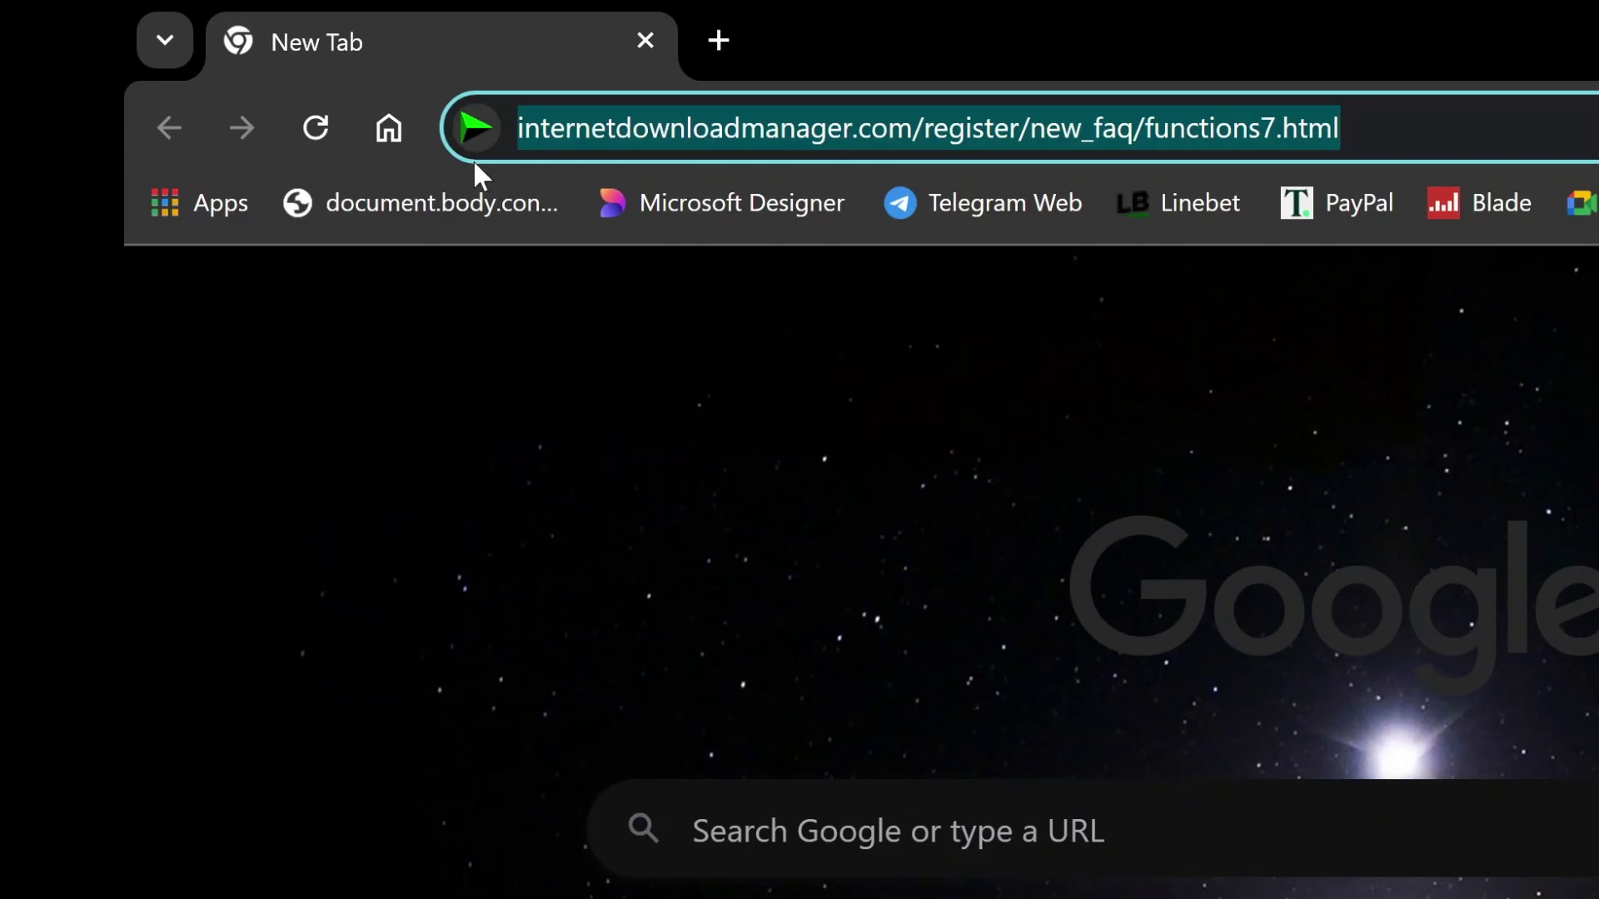
Step: Load the functions7.html uninstall FAQ page and download its Uninstall.exe link
{"action": "key", "text": "Return"}
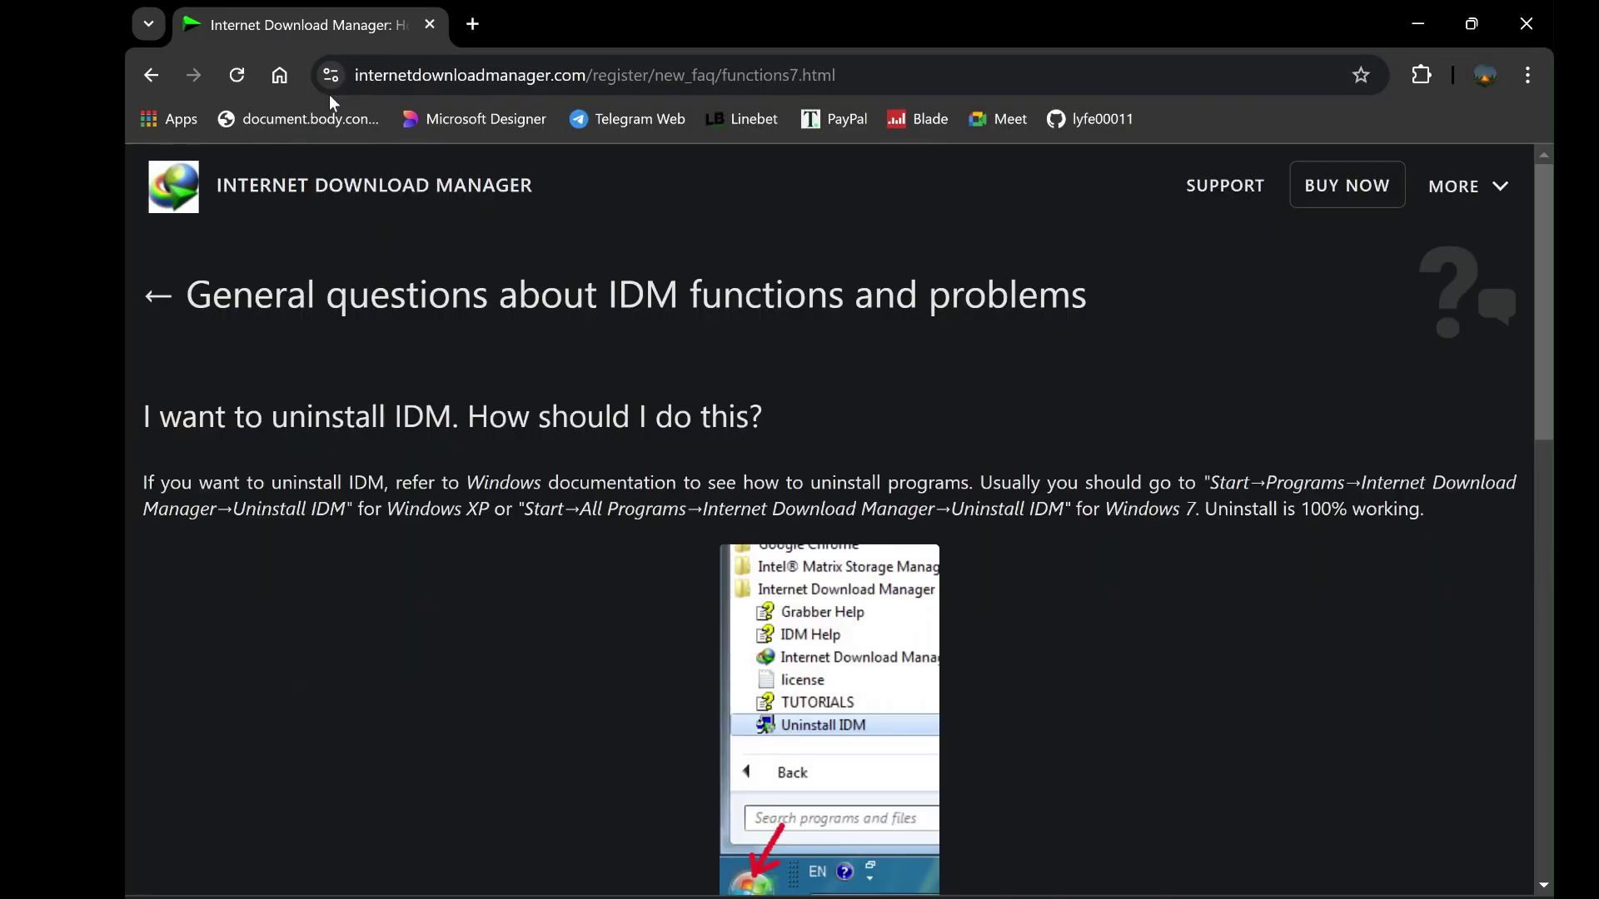
{"action": "scroll", "coordinate": [471, 244], "scroll_direction": "down", "scroll_amount": 3}
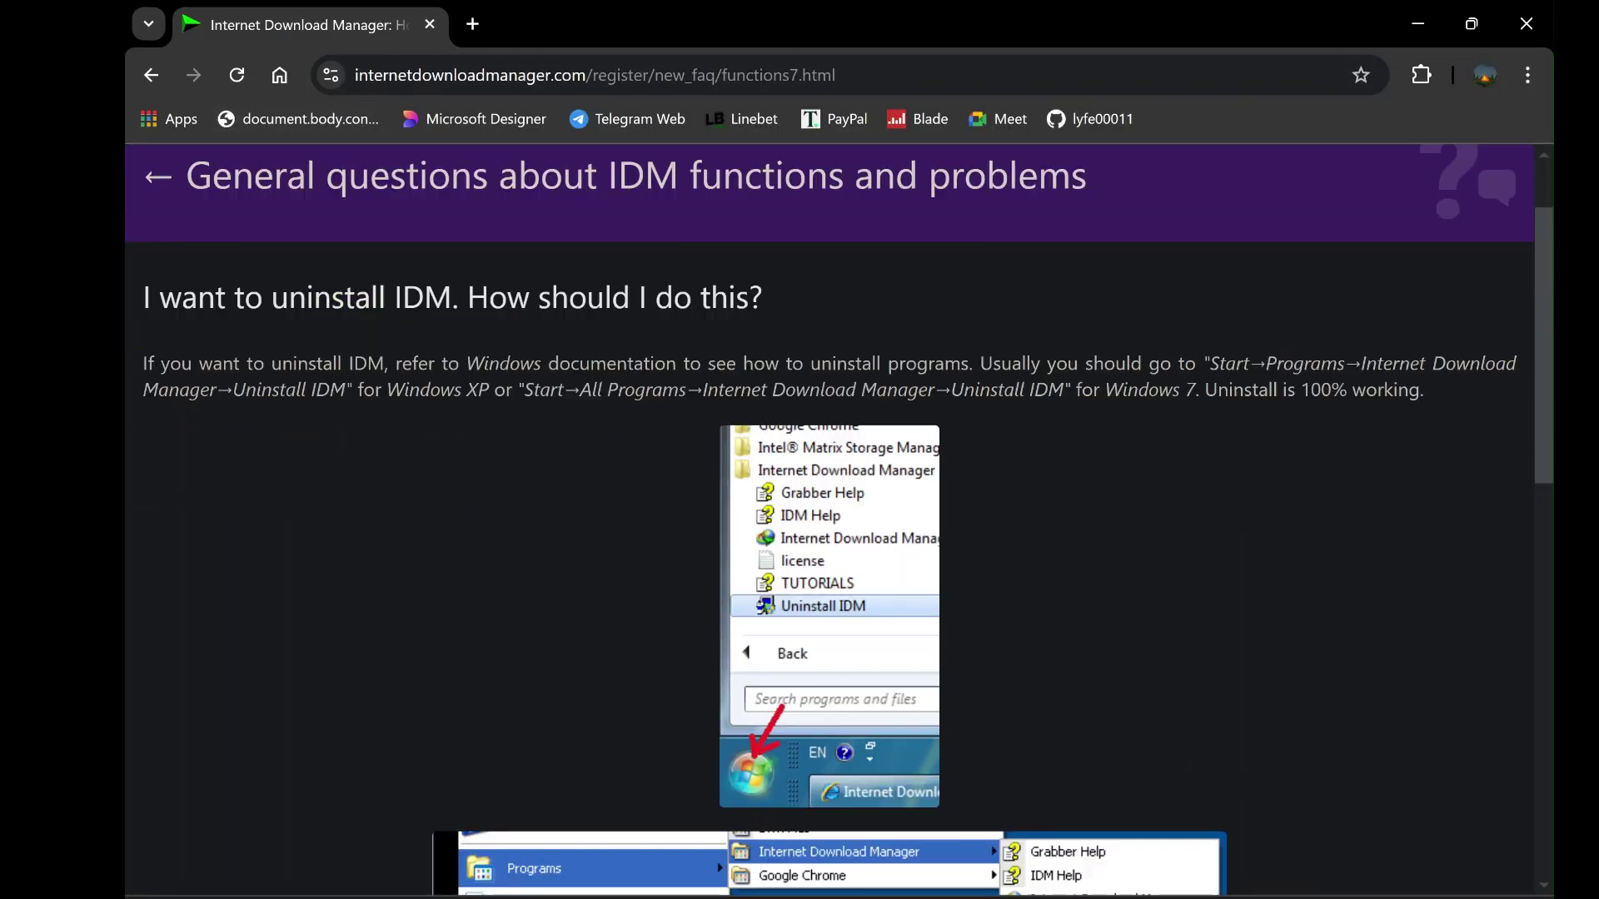
{"action": "scroll", "coordinate": [517, 299], "scroll_direction": "down", "scroll_amount": 9}
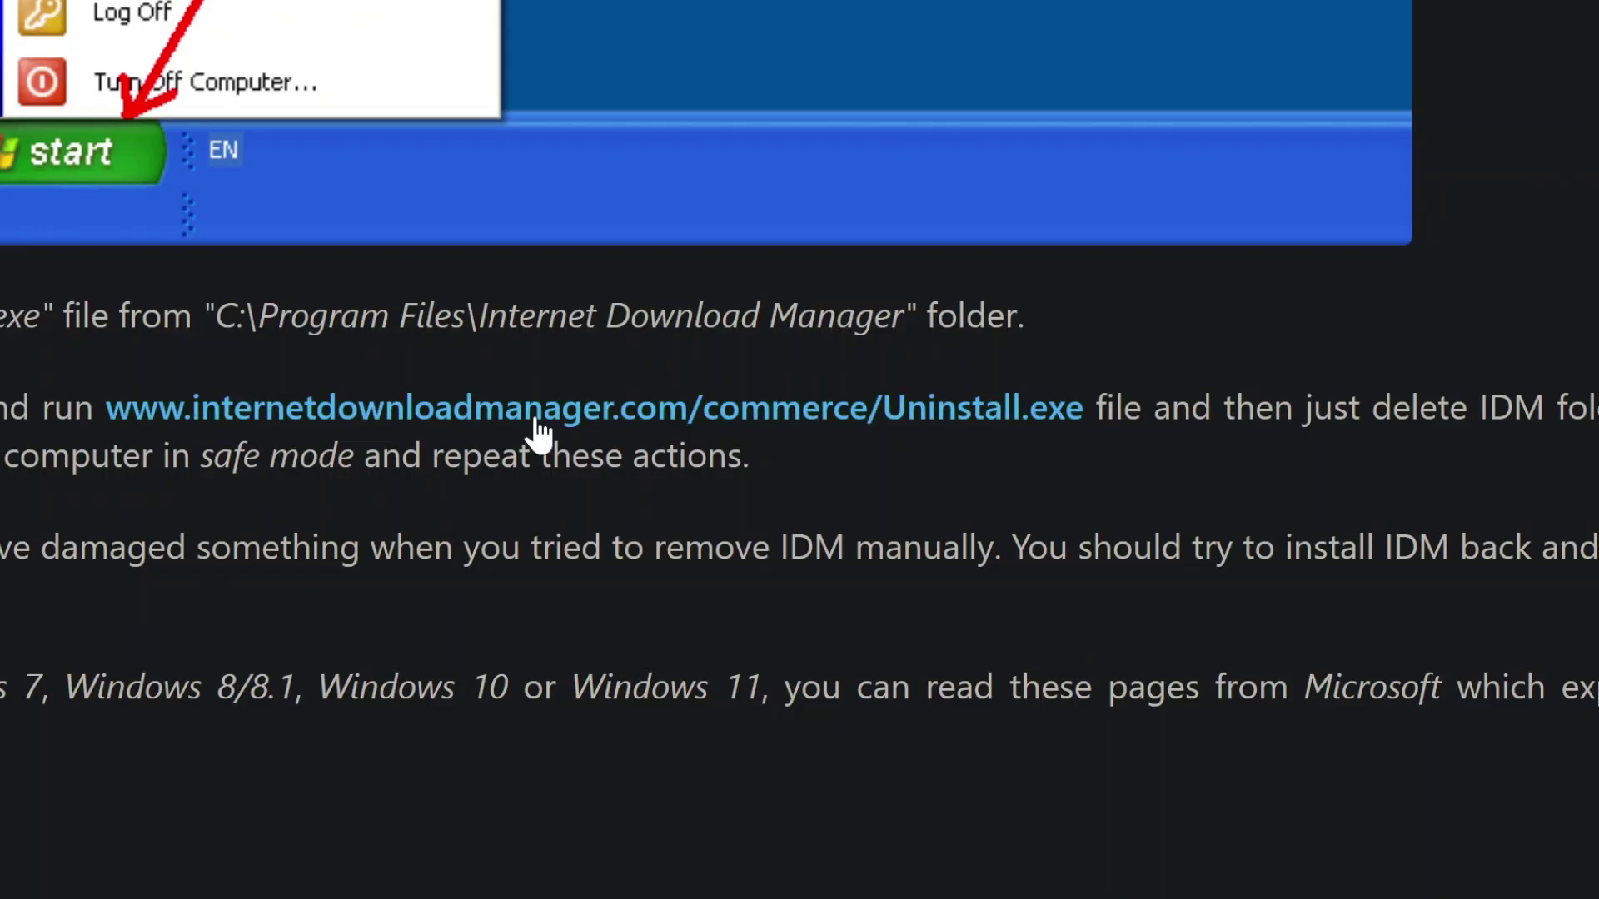
{"action": "left_click", "coordinate": [533, 433]}
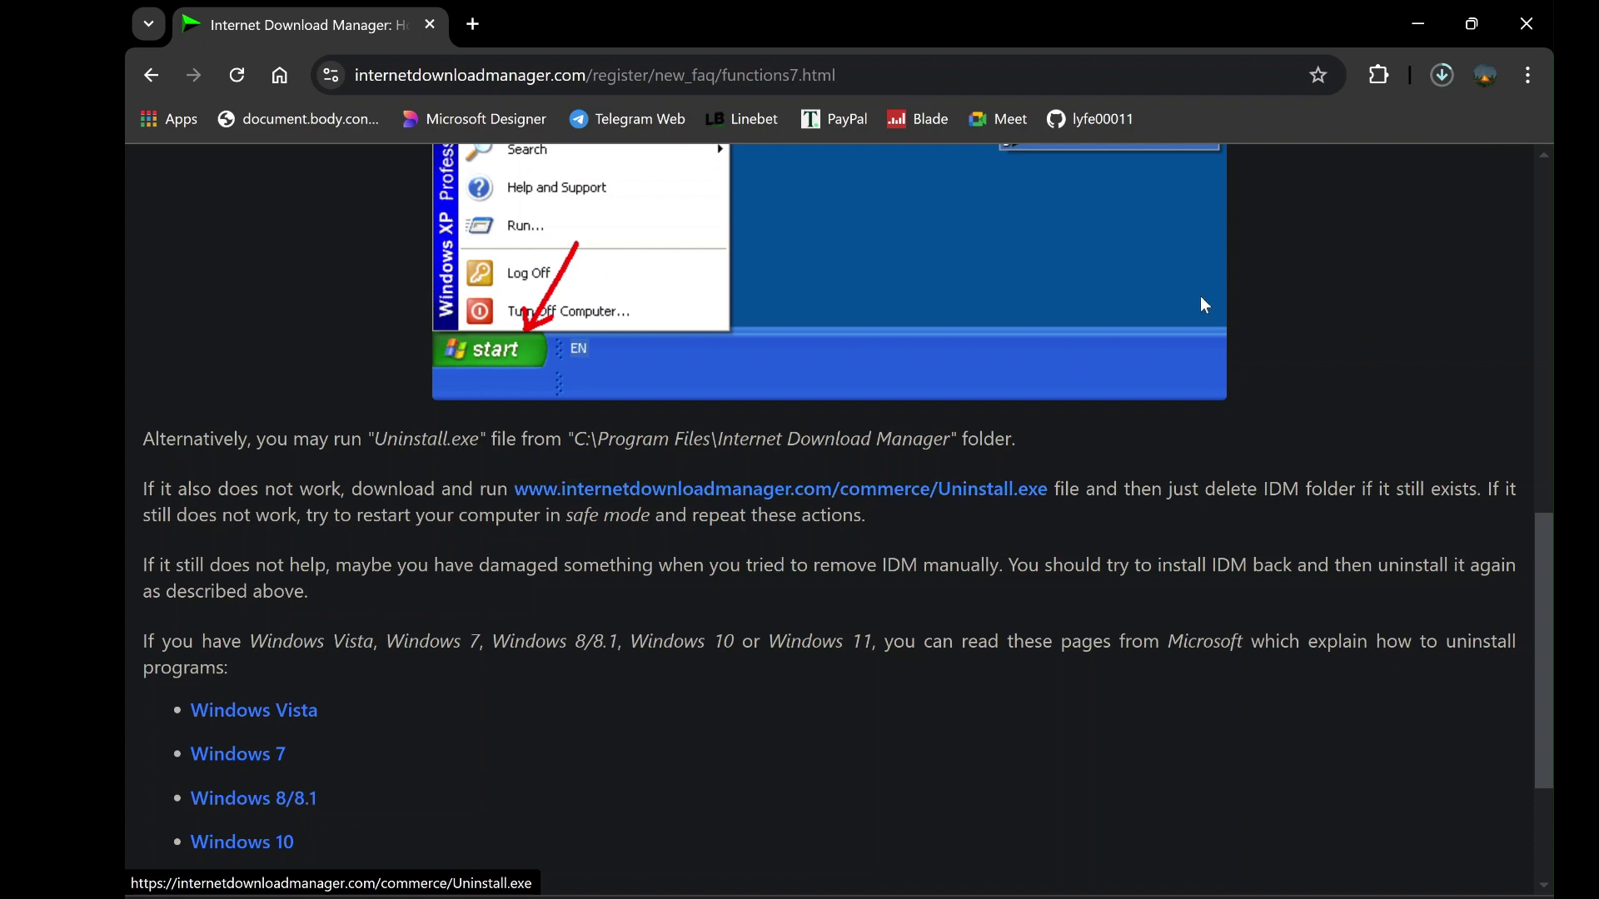
Step: Launch the downloaded Uninstall.exe and run a Full uninstall through Next and Finish
{"action": "left_click", "coordinate": [1445, 75]}
{"action": "left_click", "coordinate": [1211, 189]}
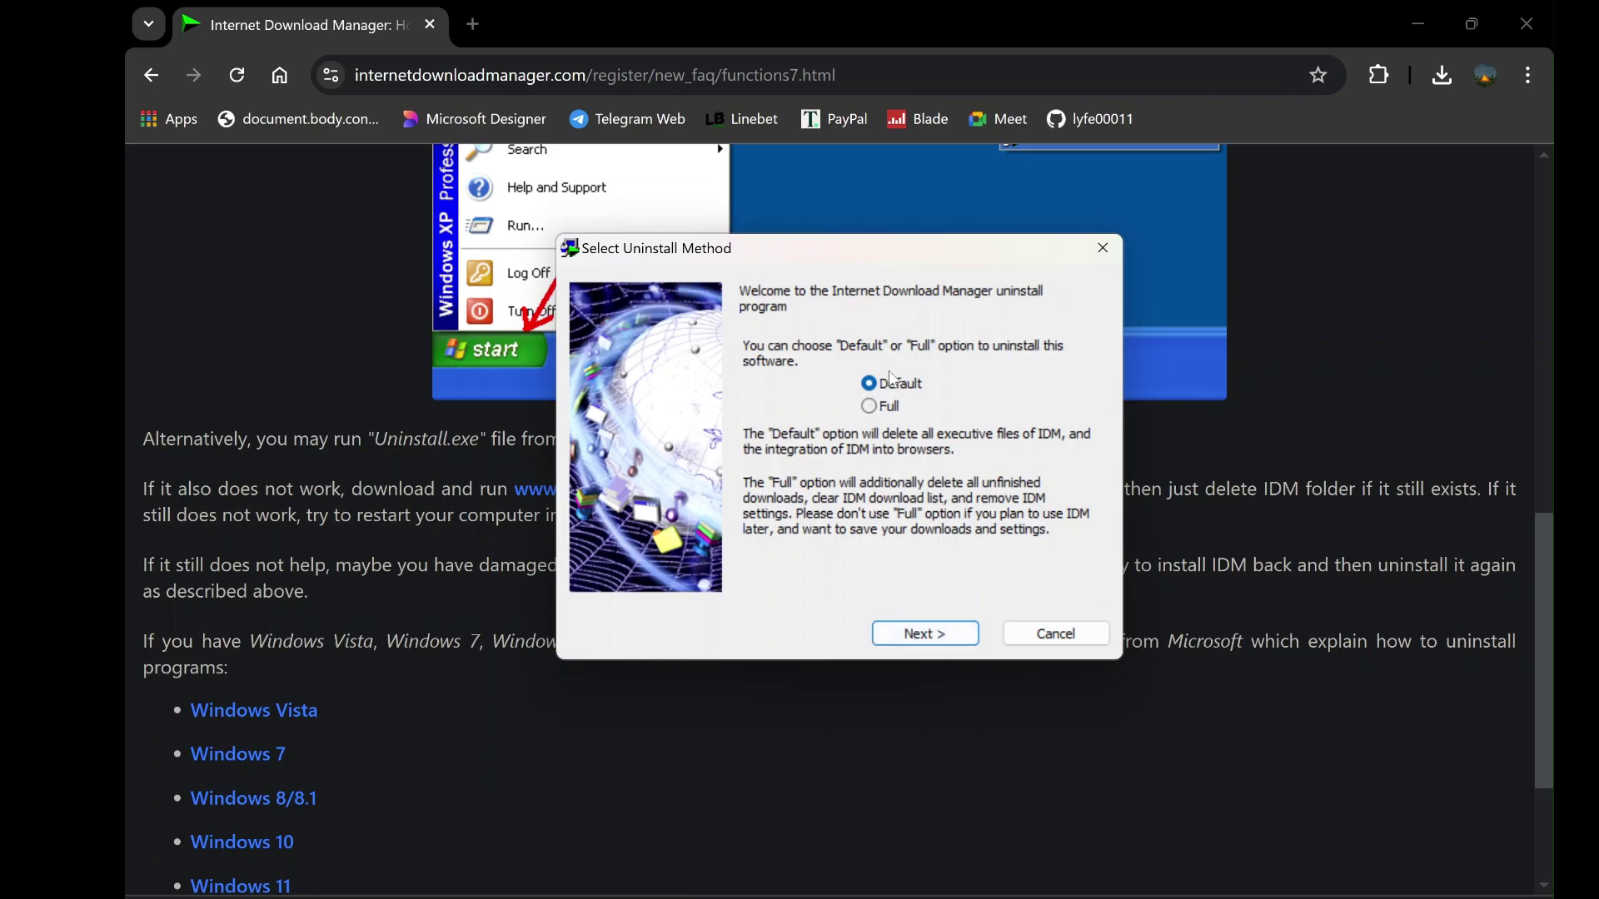
{"action": "left_click", "coordinate": [876, 409]}
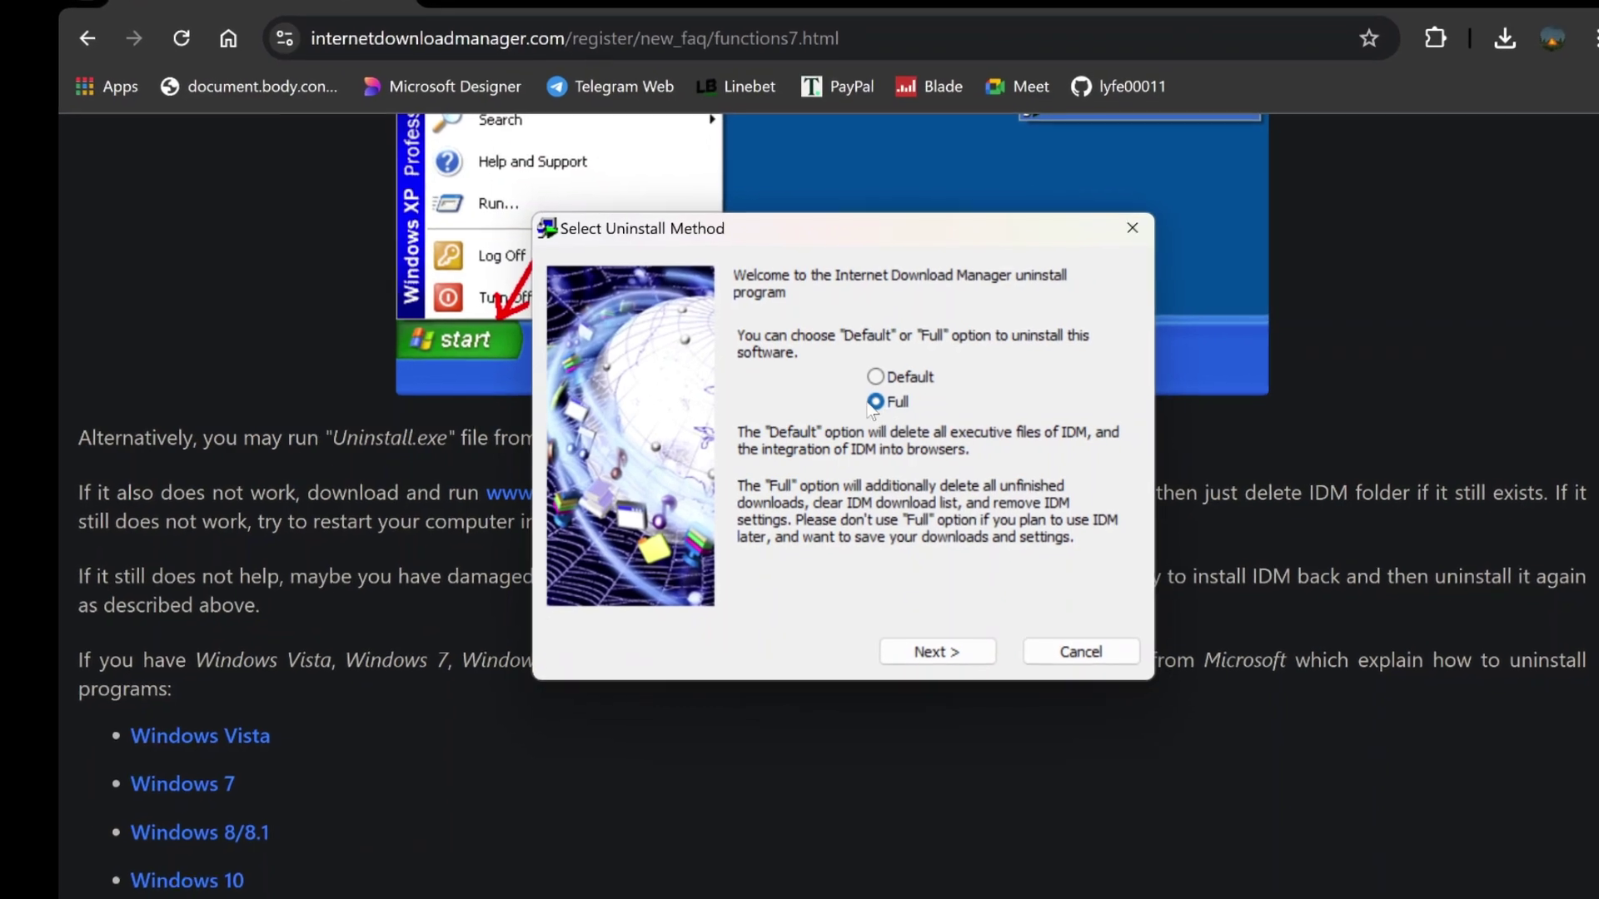
{"action": "left_click", "coordinate": [916, 652]}
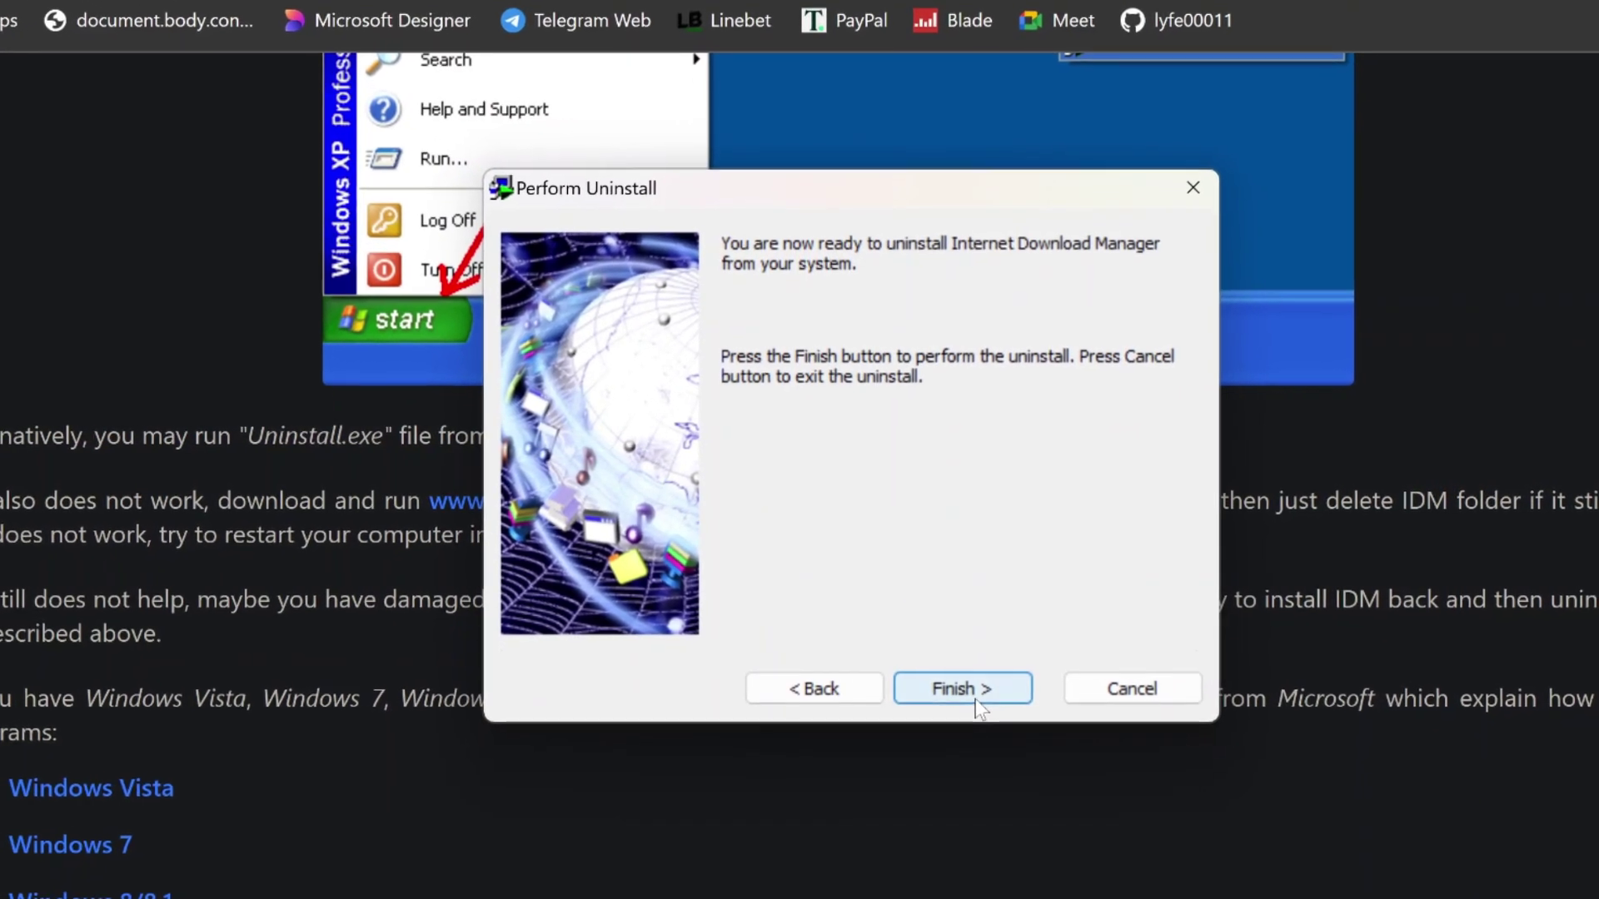
{"action": "left_click", "coordinate": [981, 698]}
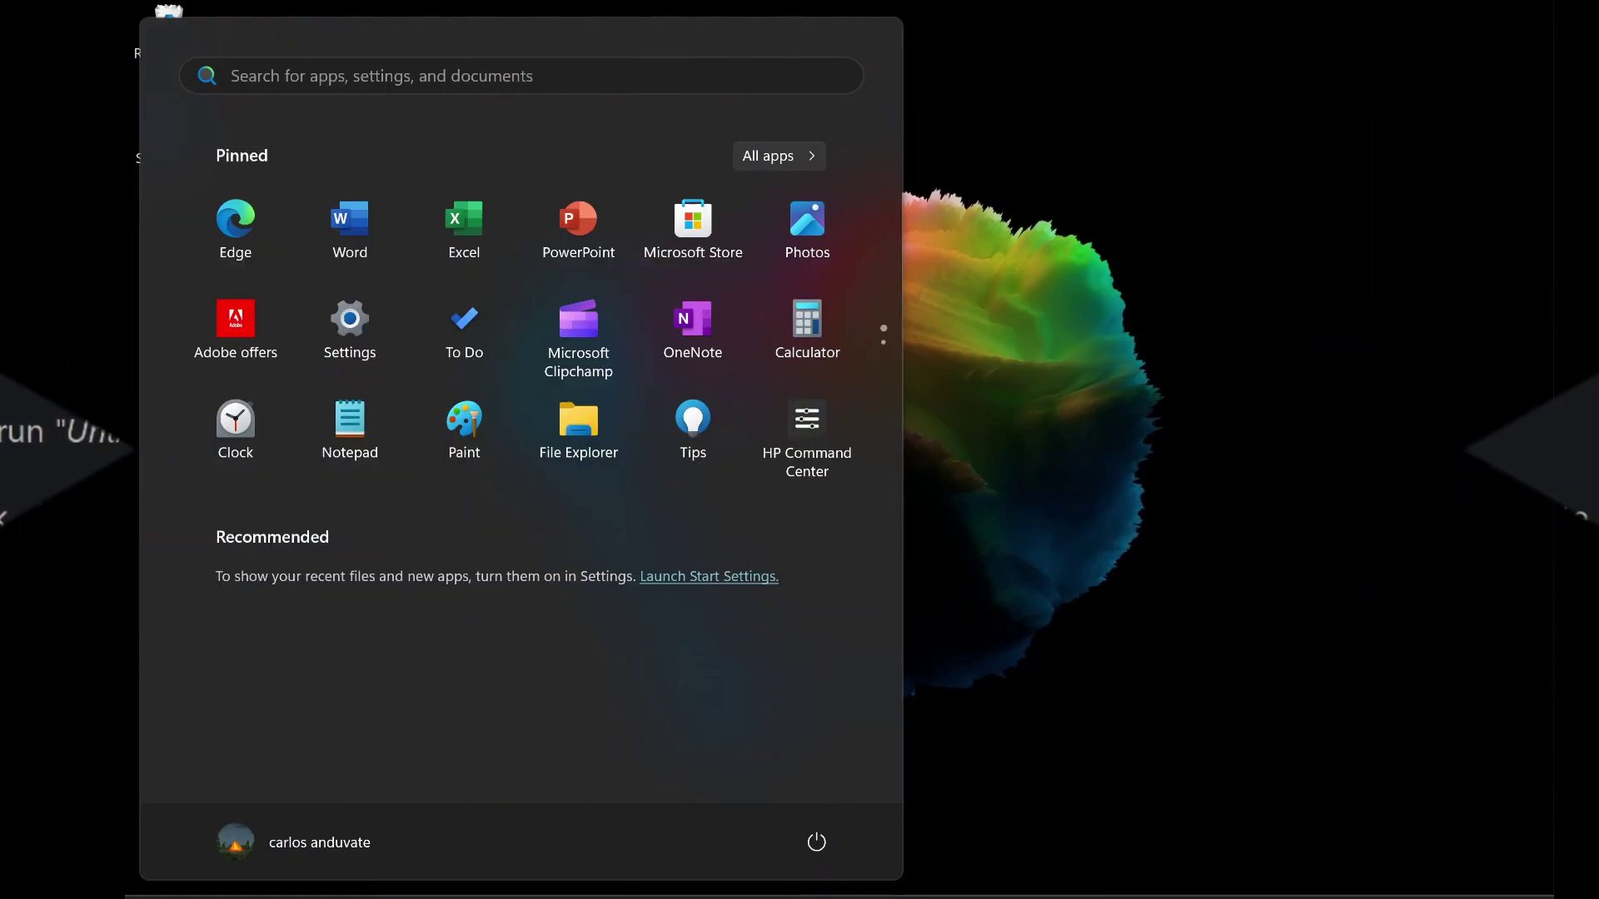
Step: Search 'CONTRO', open Control Panel's Uninstall a program list, and scroll it to check for IDM
{"action": "type", "text": "CONT"}
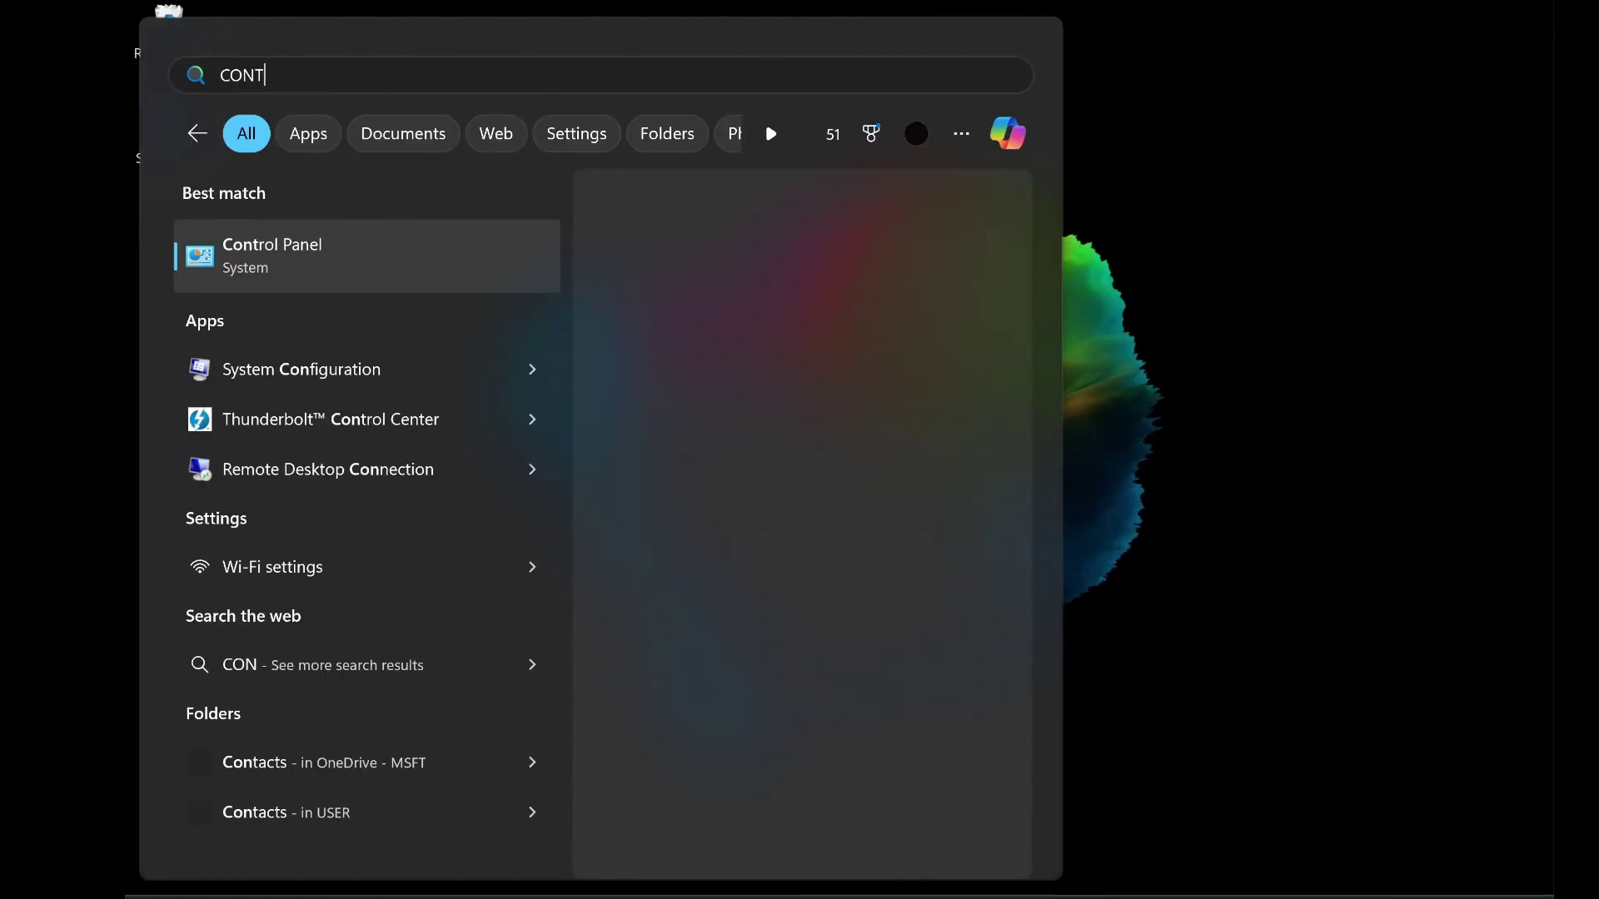
{"action": "type", "text": "RO"}
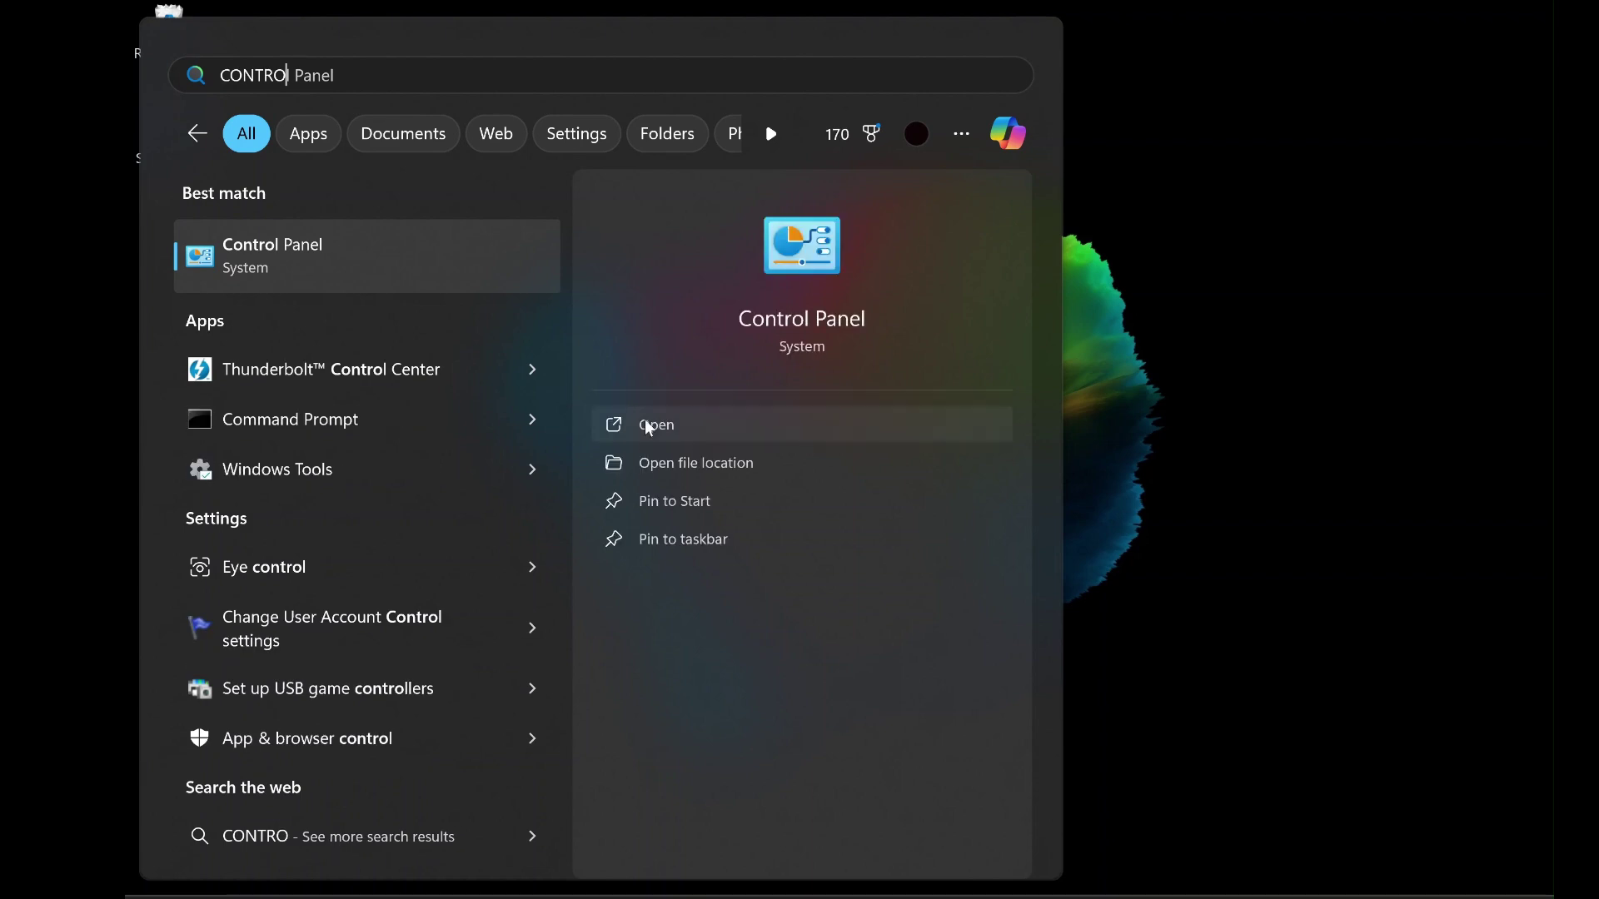
{"action": "left_click", "coordinate": [644, 420]}
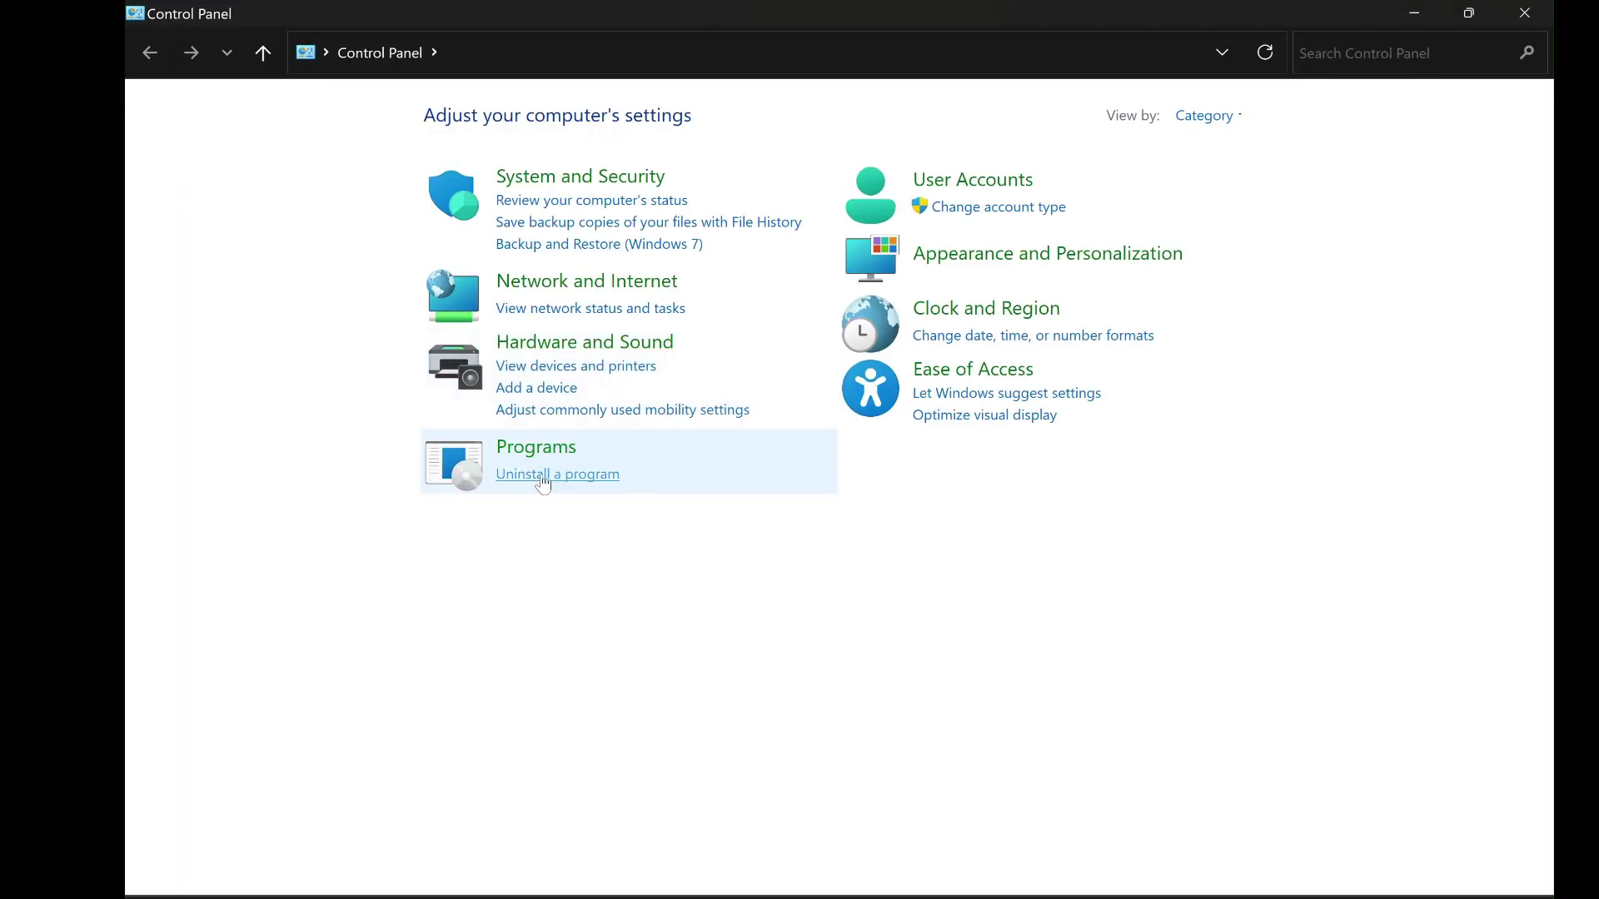
{"action": "left_click", "coordinate": [543, 481]}
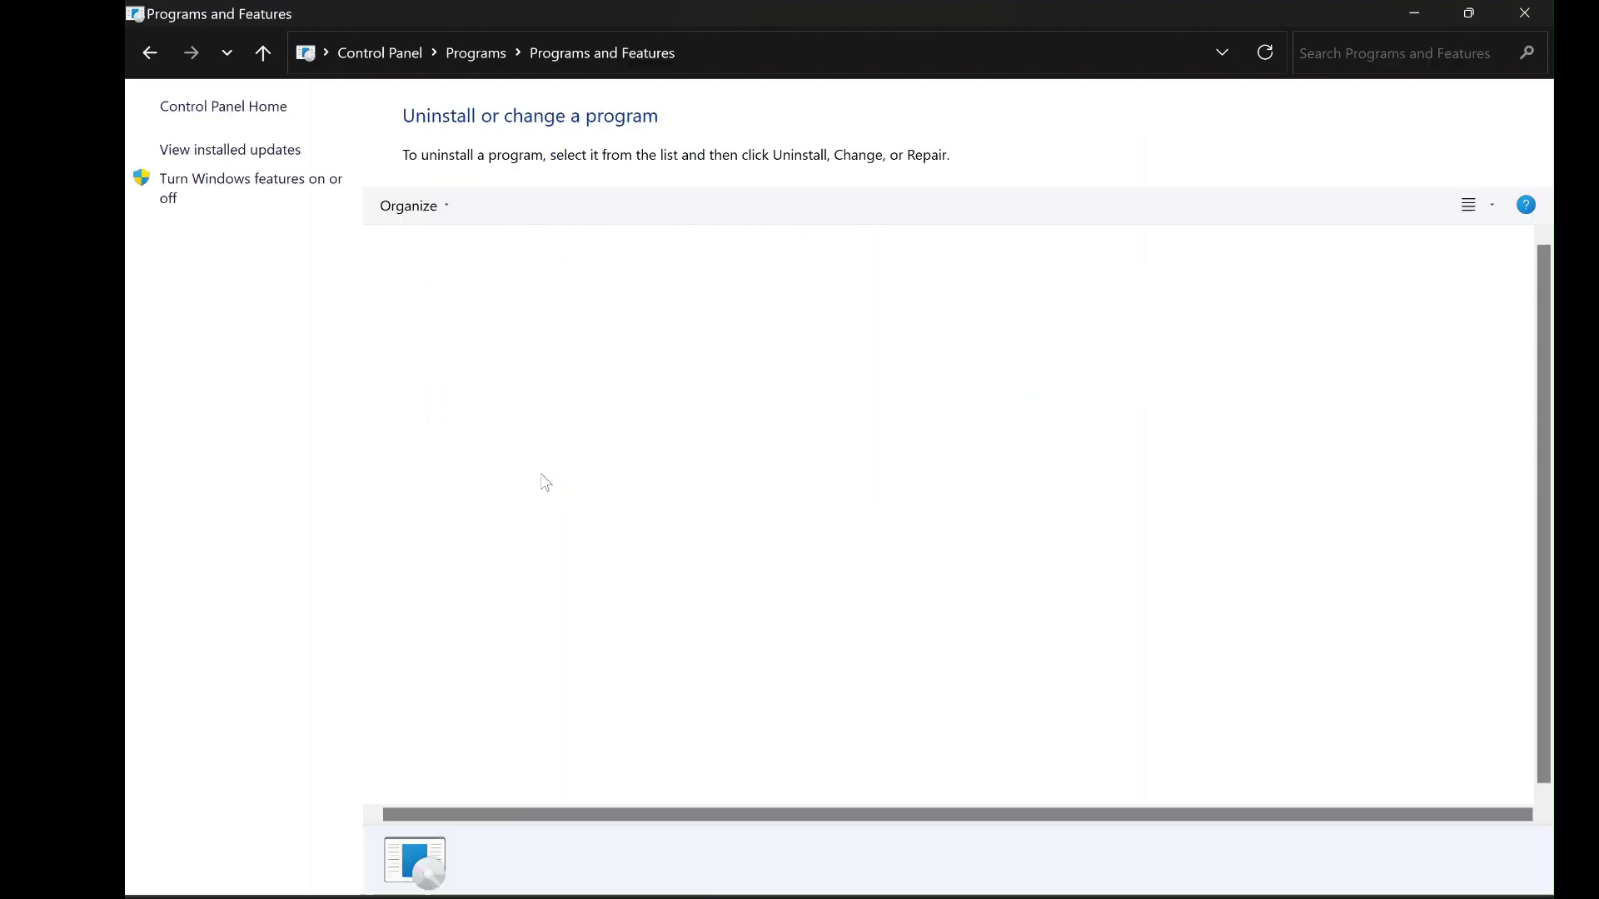
{"action": "scroll", "coordinate": [583, 475], "scroll_direction": "down", "scroll_amount": 4}
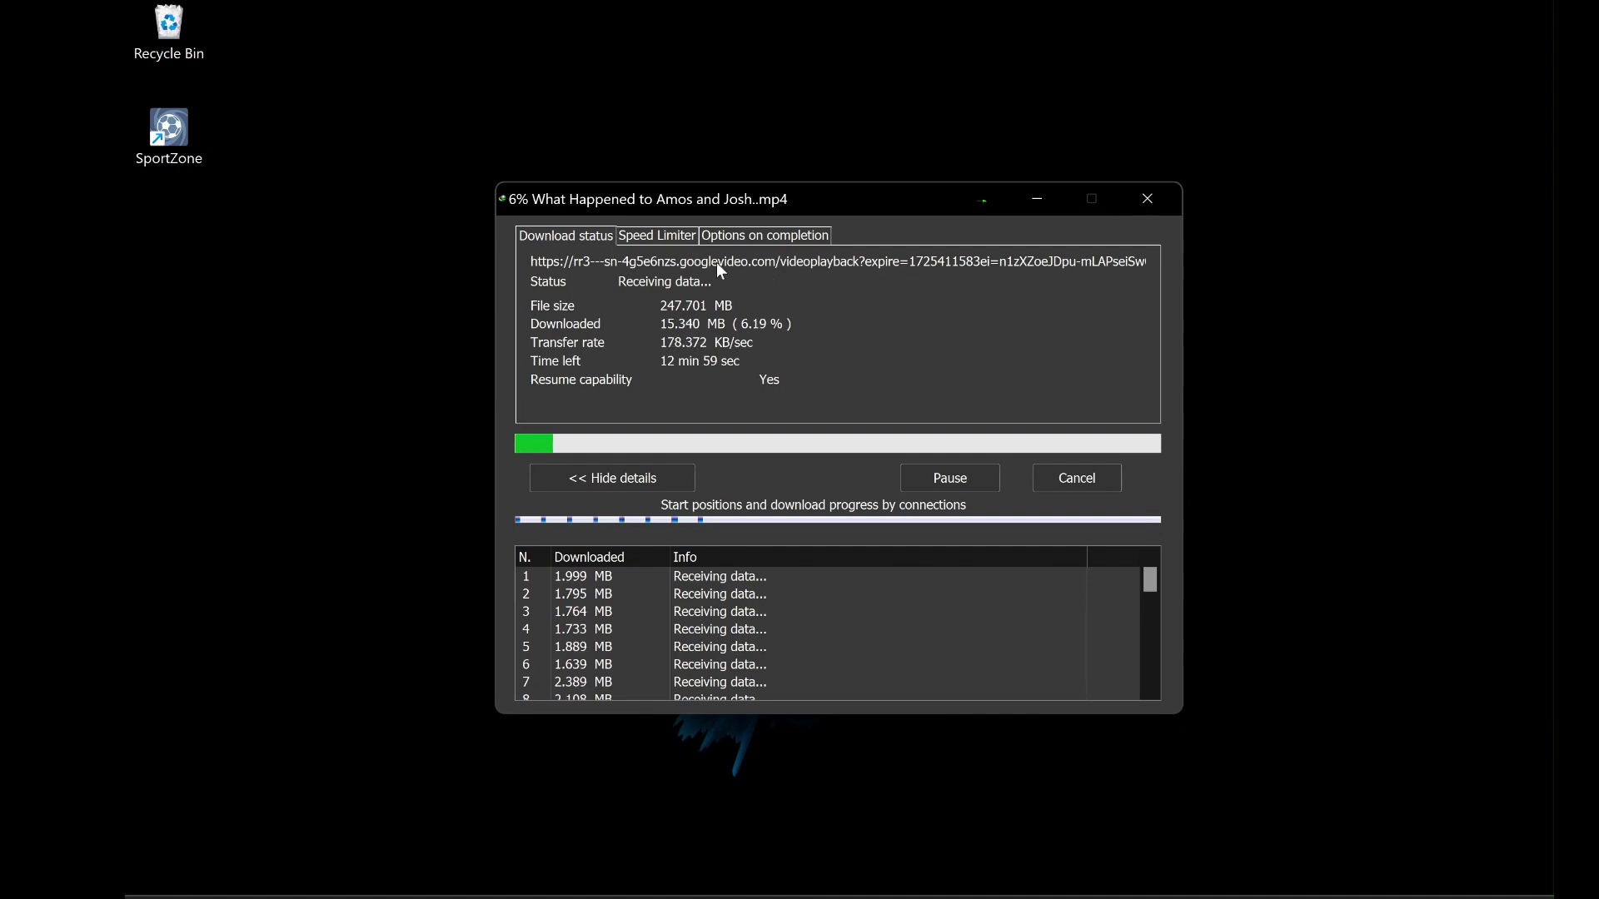
Step: Pause, resume, then pause again the running IDM video download
{"action": "left_click", "coordinate": [956, 478]}
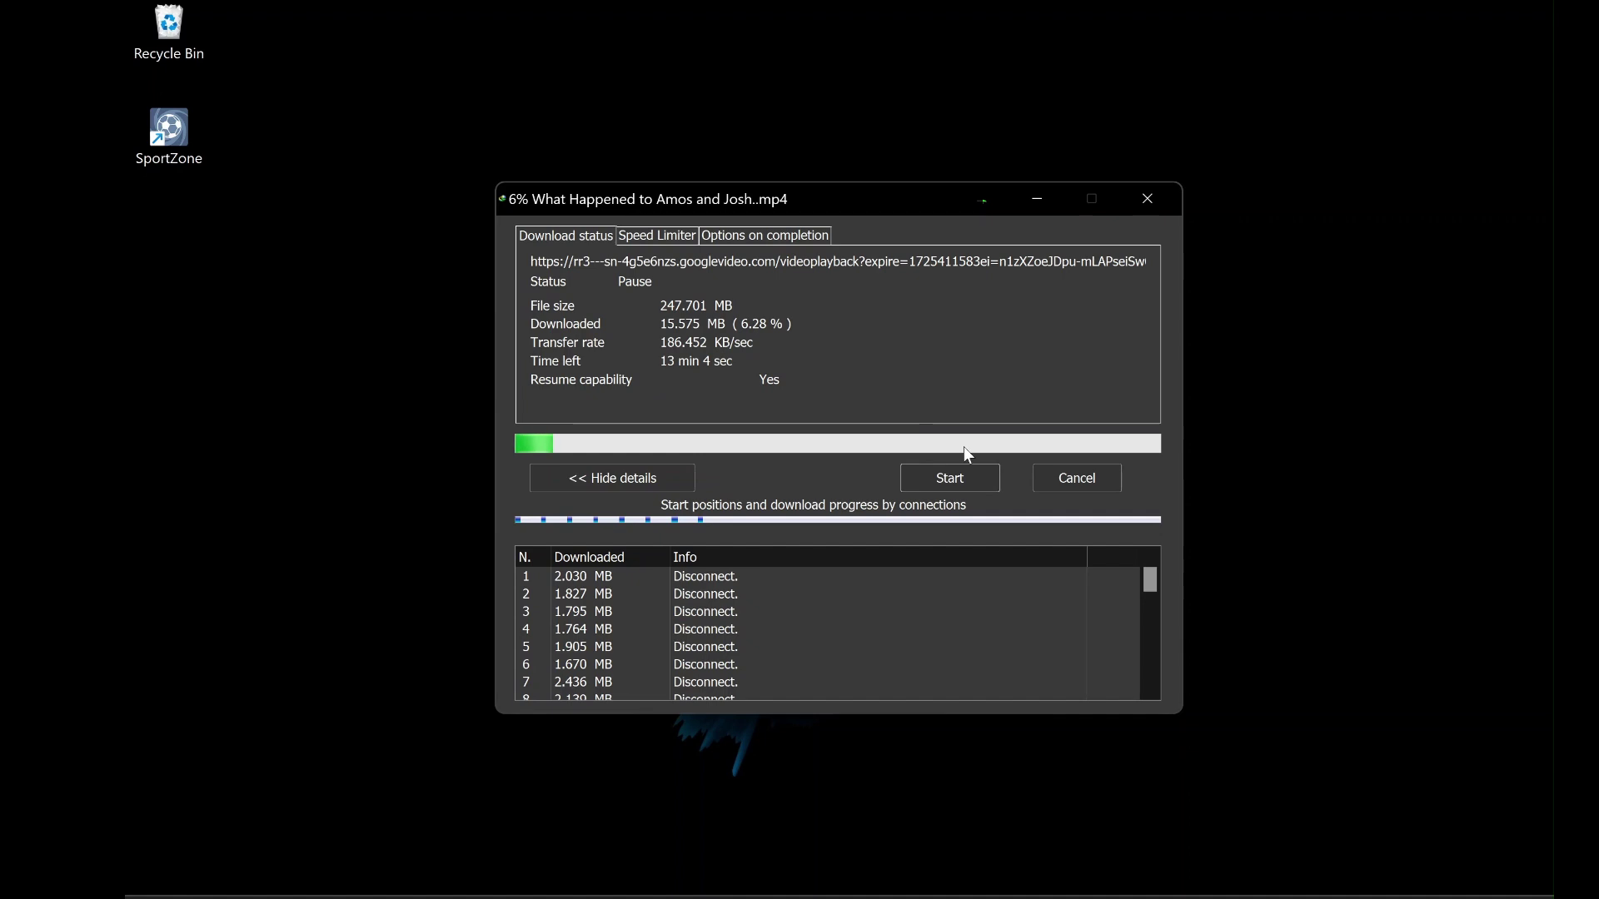
{"action": "left_click", "coordinate": [969, 479]}
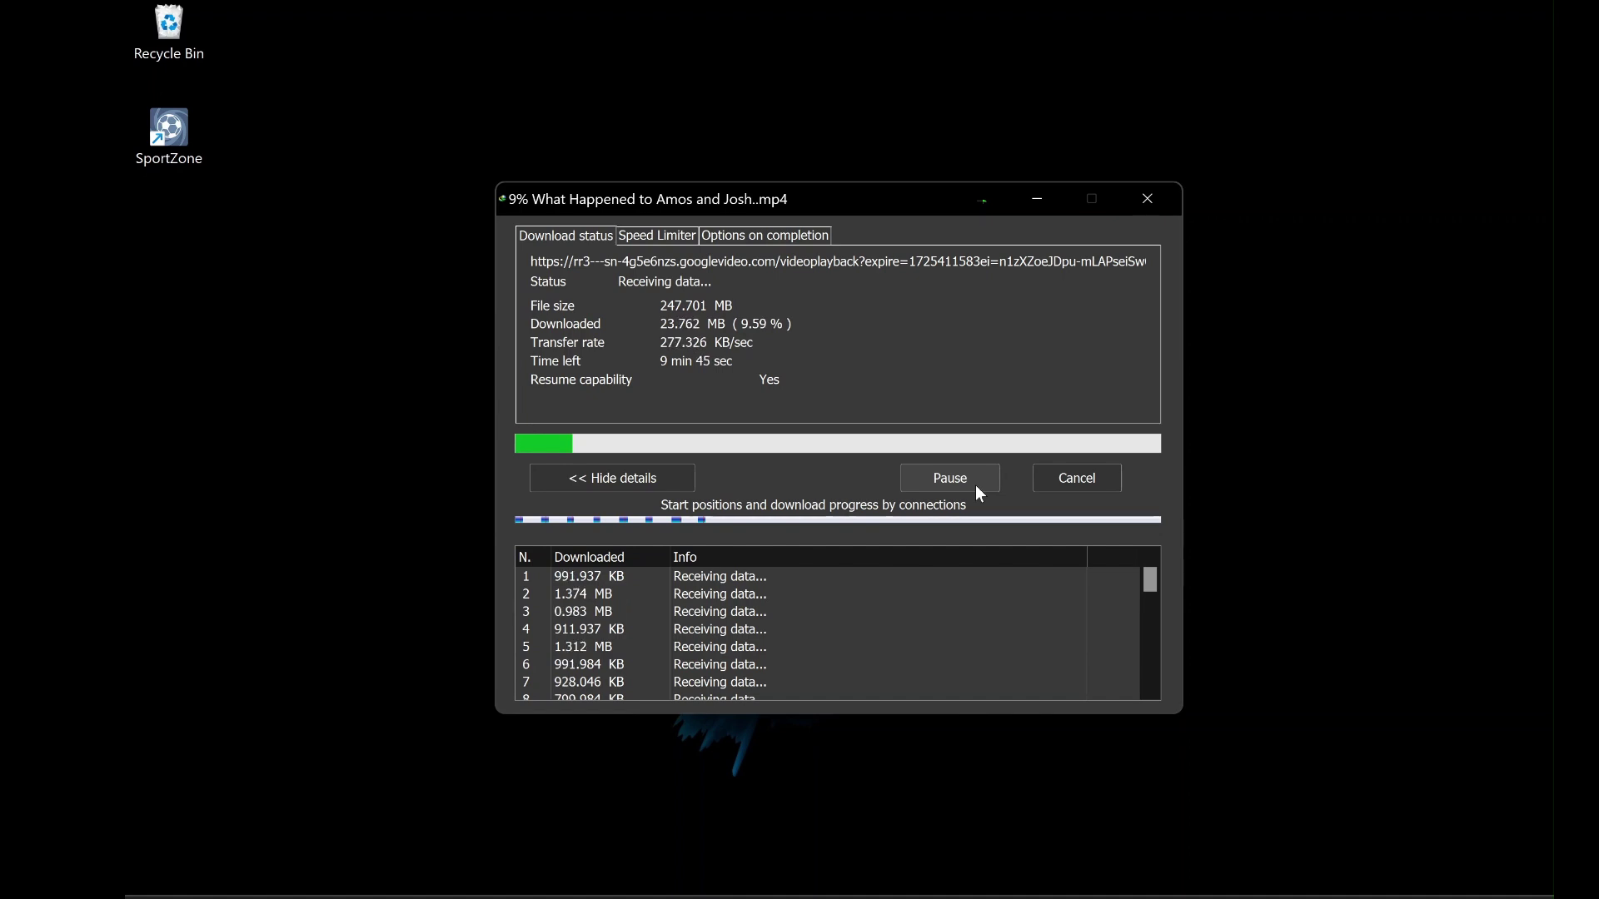
{"action": "left_click", "coordinate": [968, 481]}
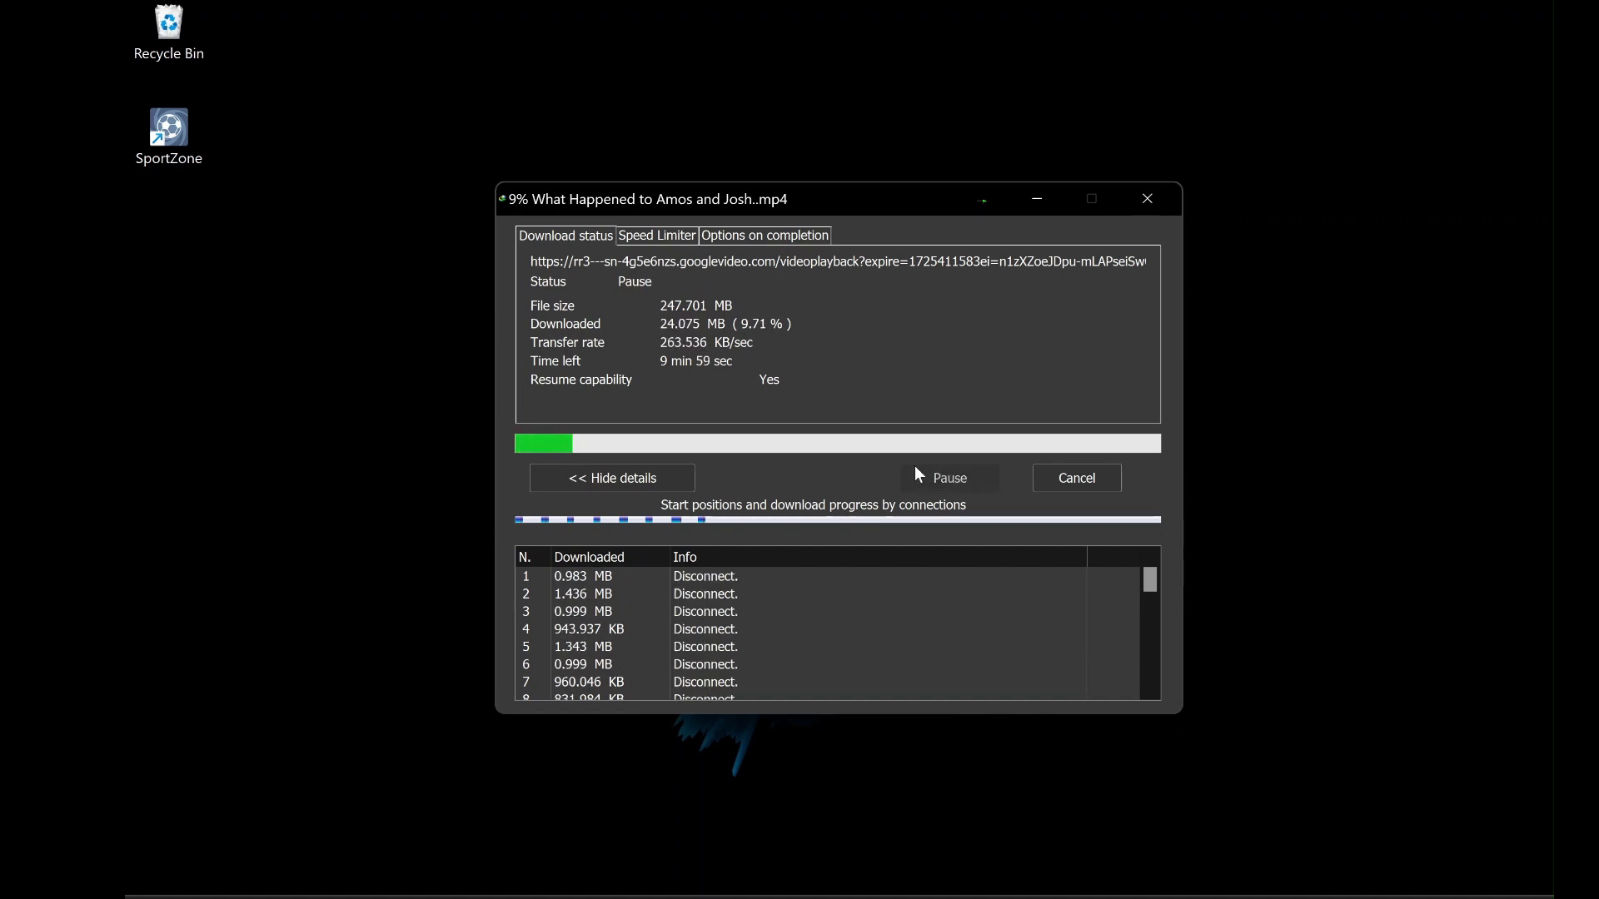
Step: Hide the connection details, resume, then pause the second video download and cancel its window
{"action": "left_click", "coordinate": [617, 472]}
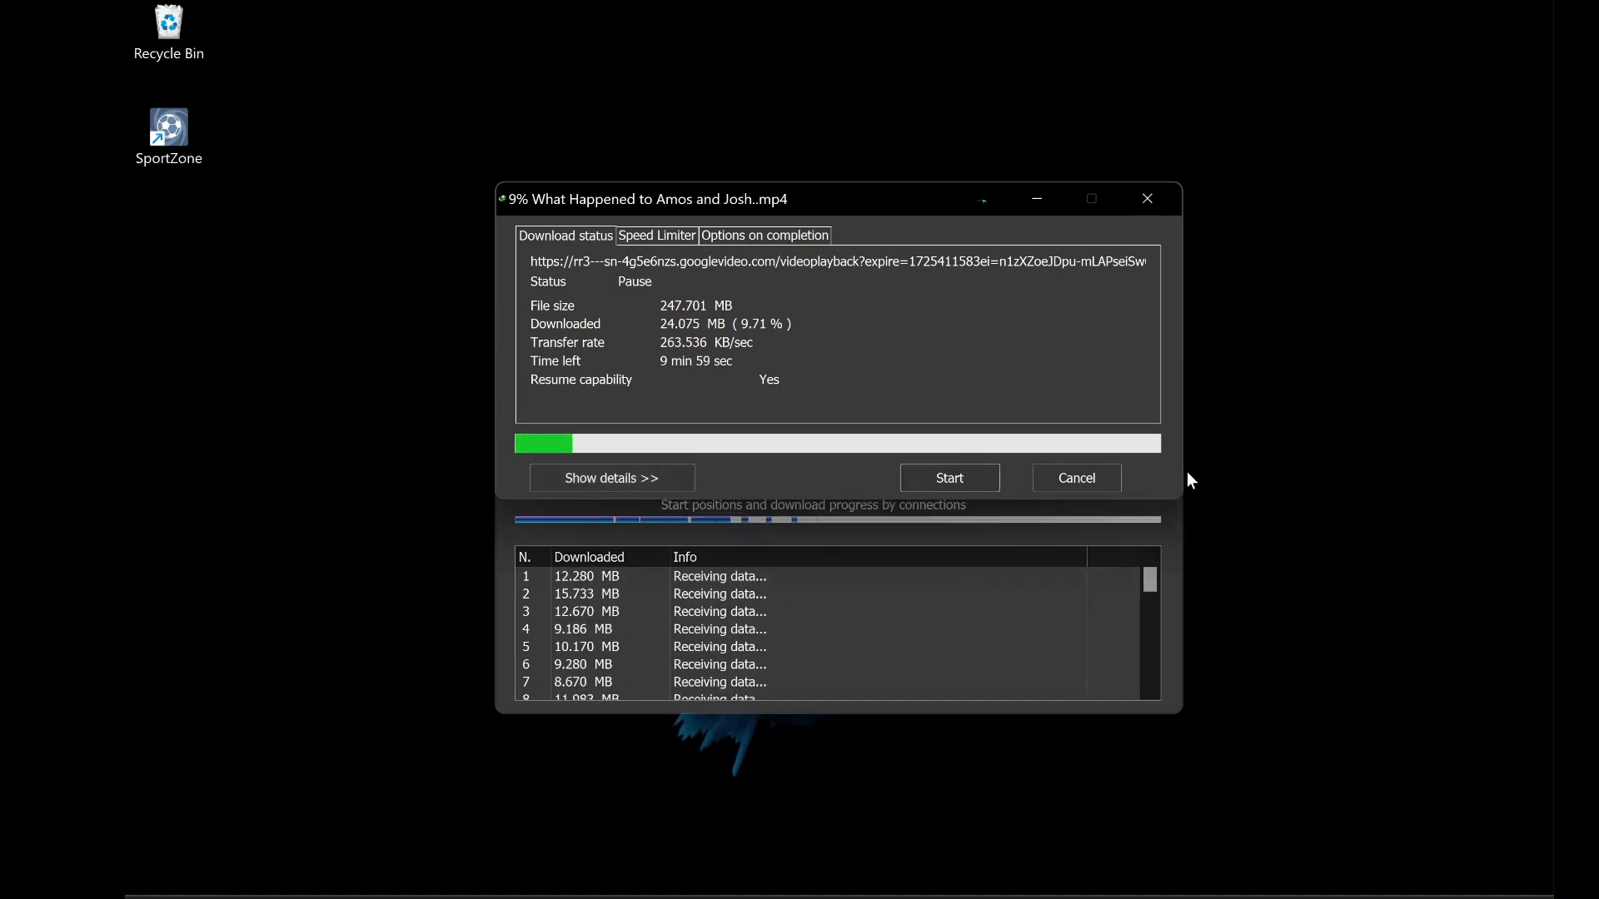
{"action": "left_click", "coordinate": [963, 468]}
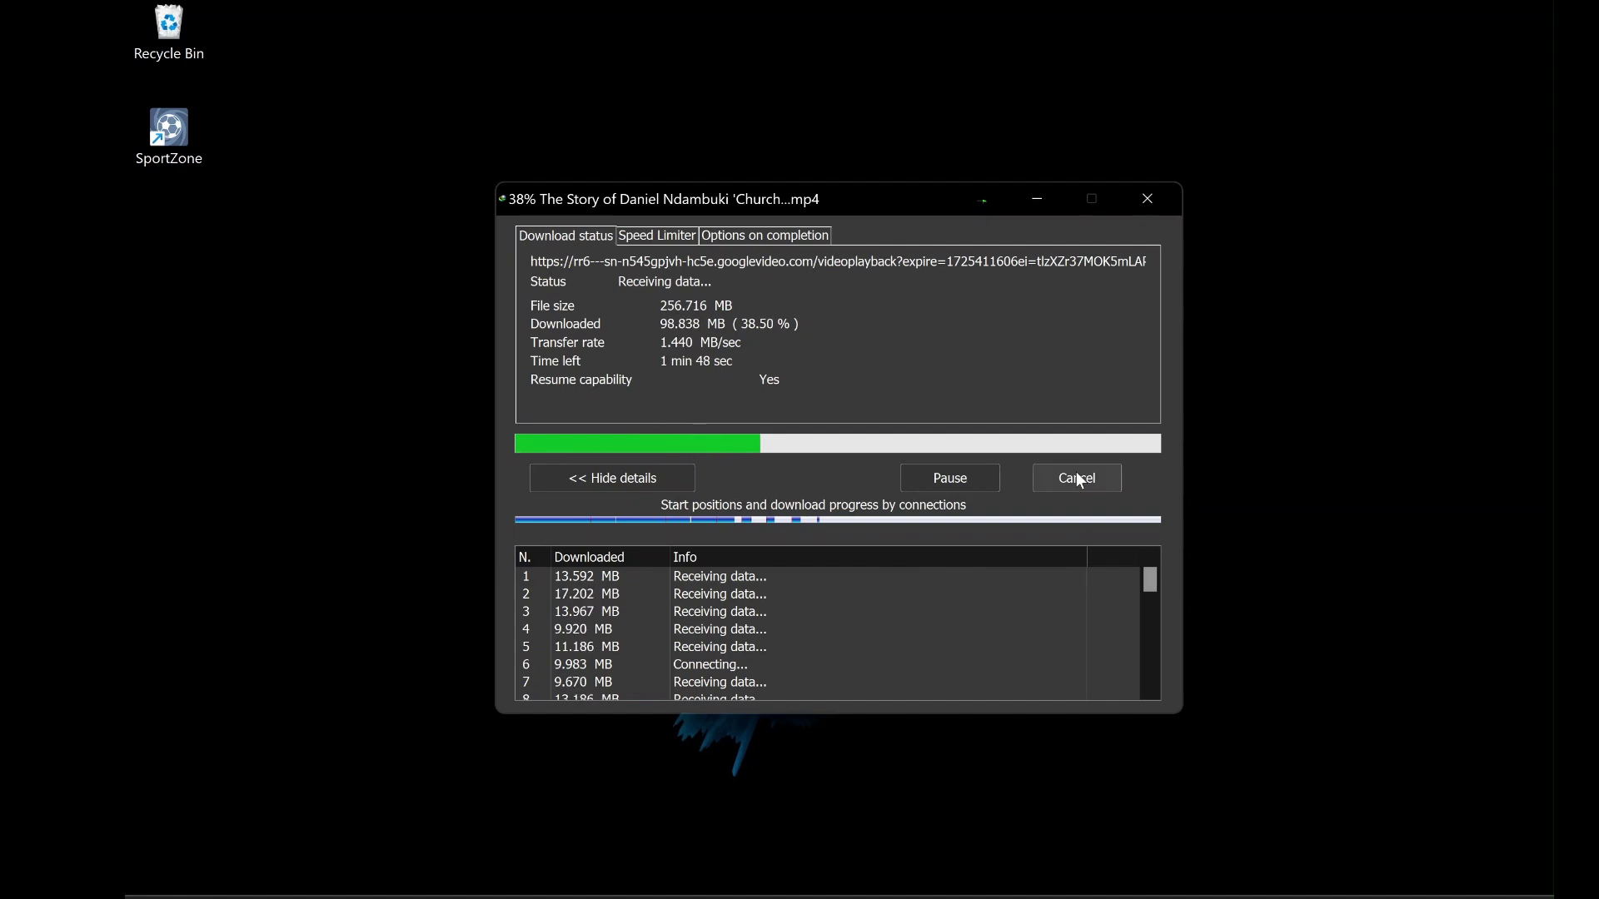
{"action": "left_click", "coordinate": [952, 475]}
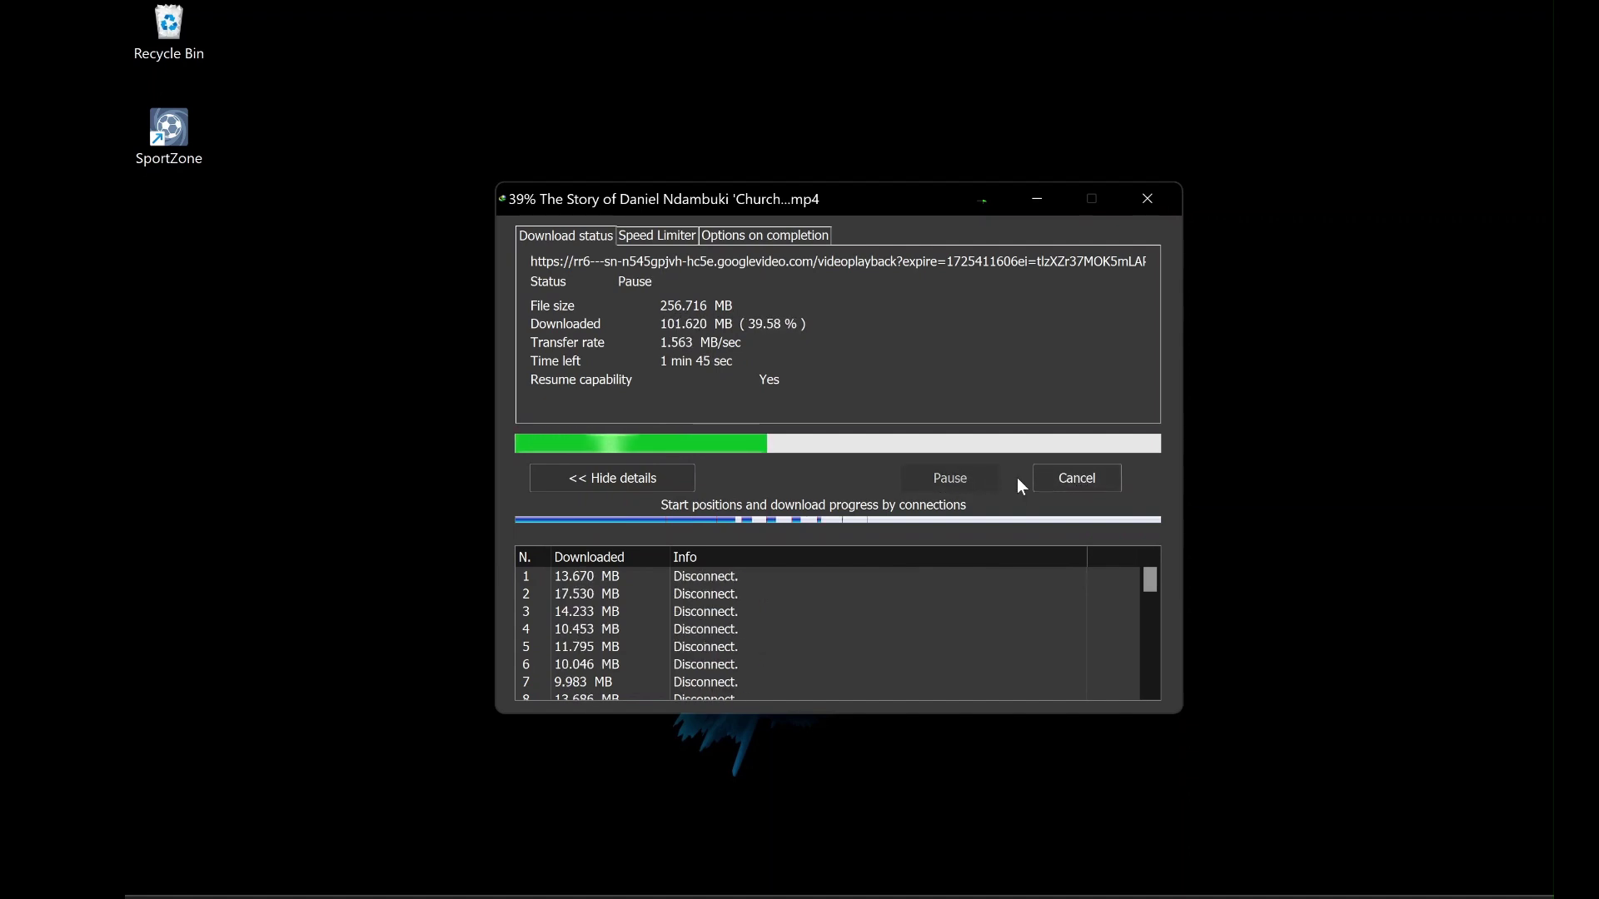
{"action": "left_click", "coordinate": [1074, 478]}
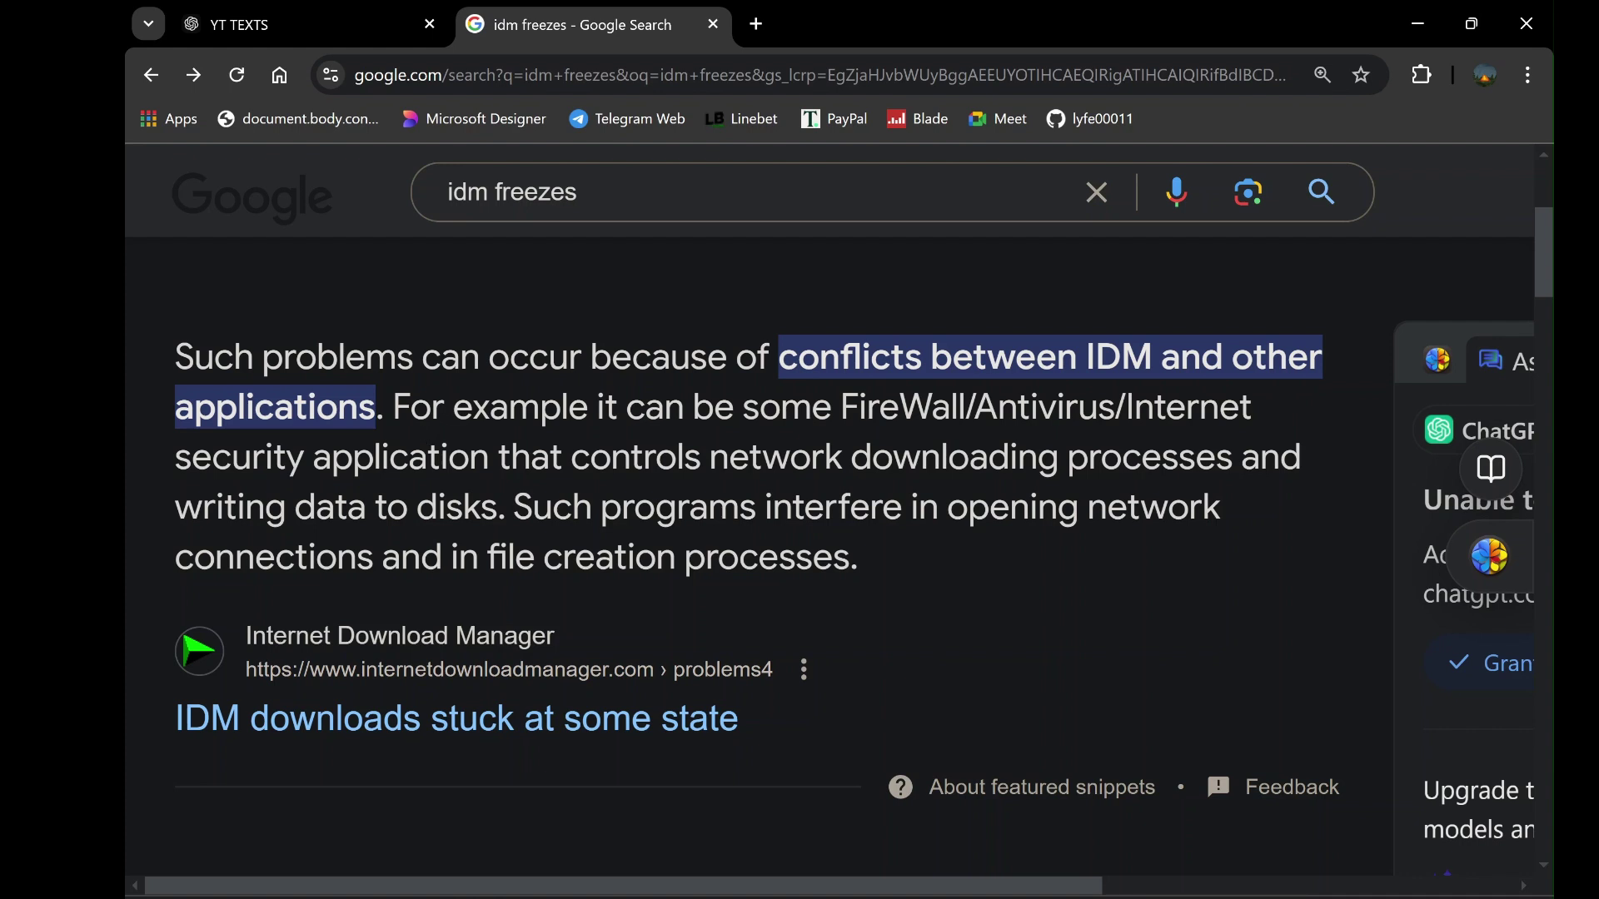
Step: Select the featured snippet about IDM conflicts, then show the Start menu's power options
{"action": "left_click_drag", "start_coordinate": [175, 356], "coordinate": [1238, 536]}
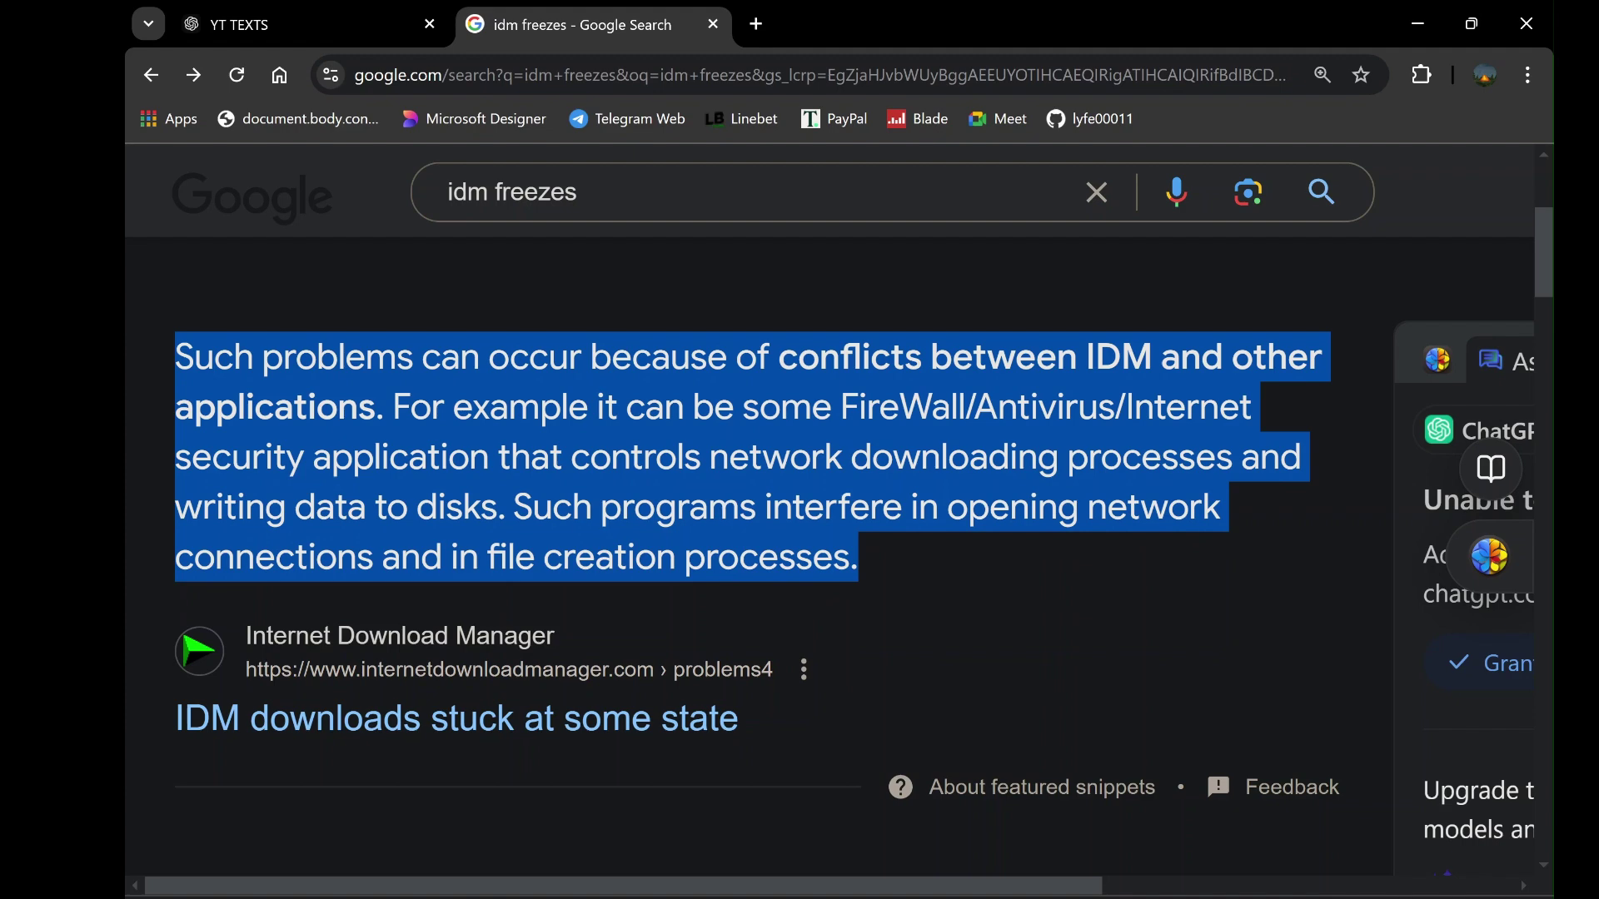
{"action": "key", "text": "super"}
{"action": "left_click", "coordinate": [817, 842]}
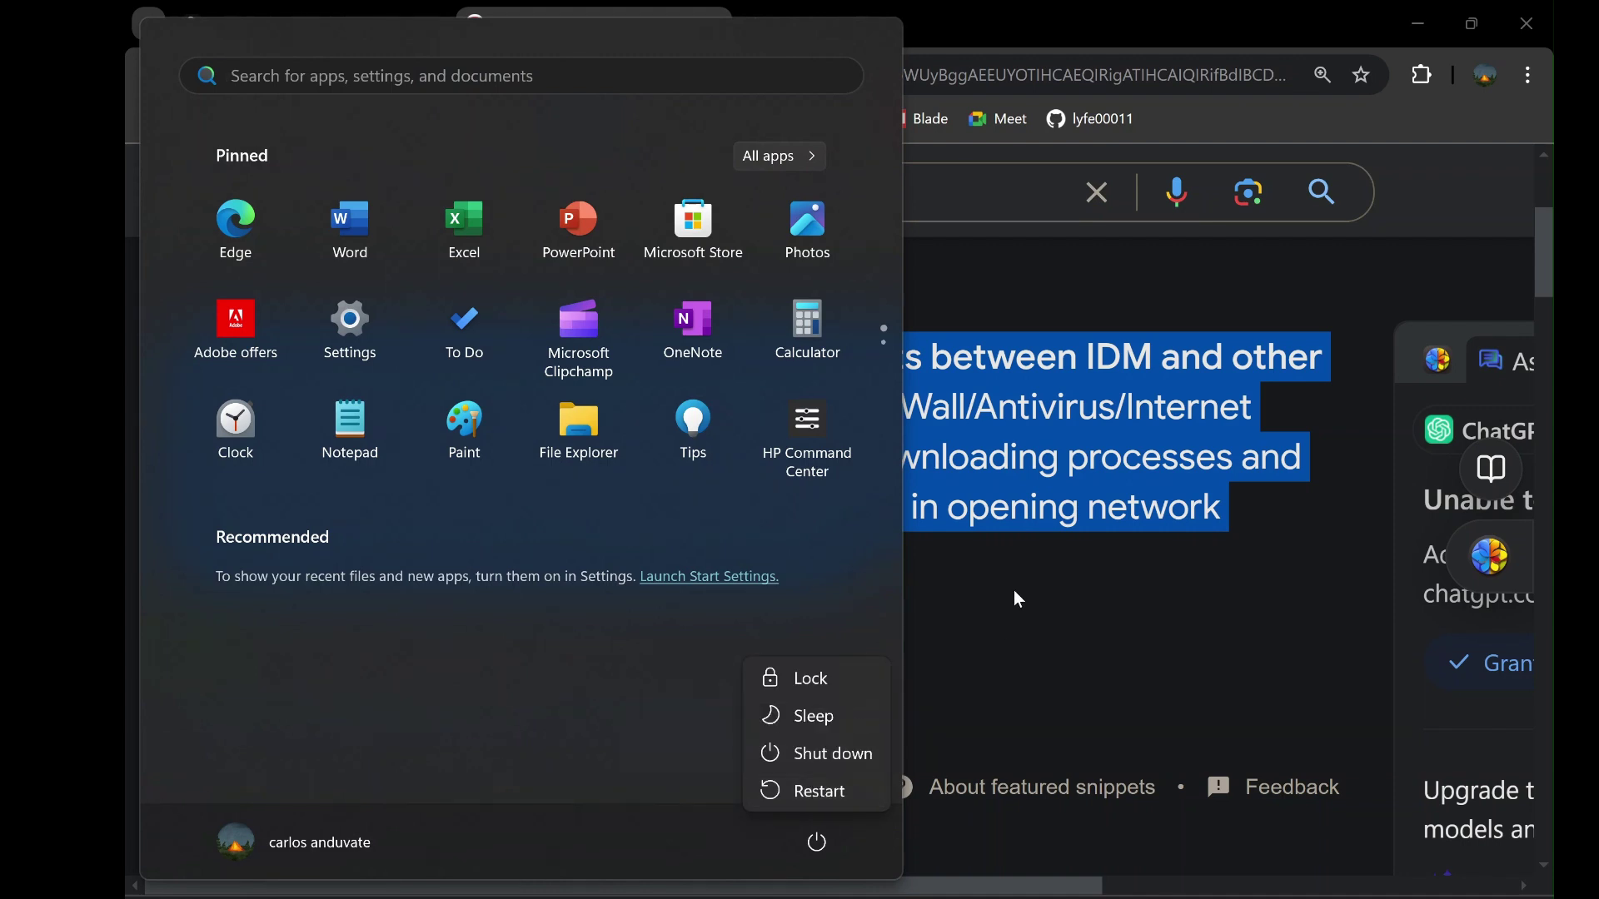
Step: Search 'idm' in Start, open the IDM Videos file location, and delete the IDM Videos folder
{"action": "key", "text": "super+d"}
{"action": "key", "text": "super"}
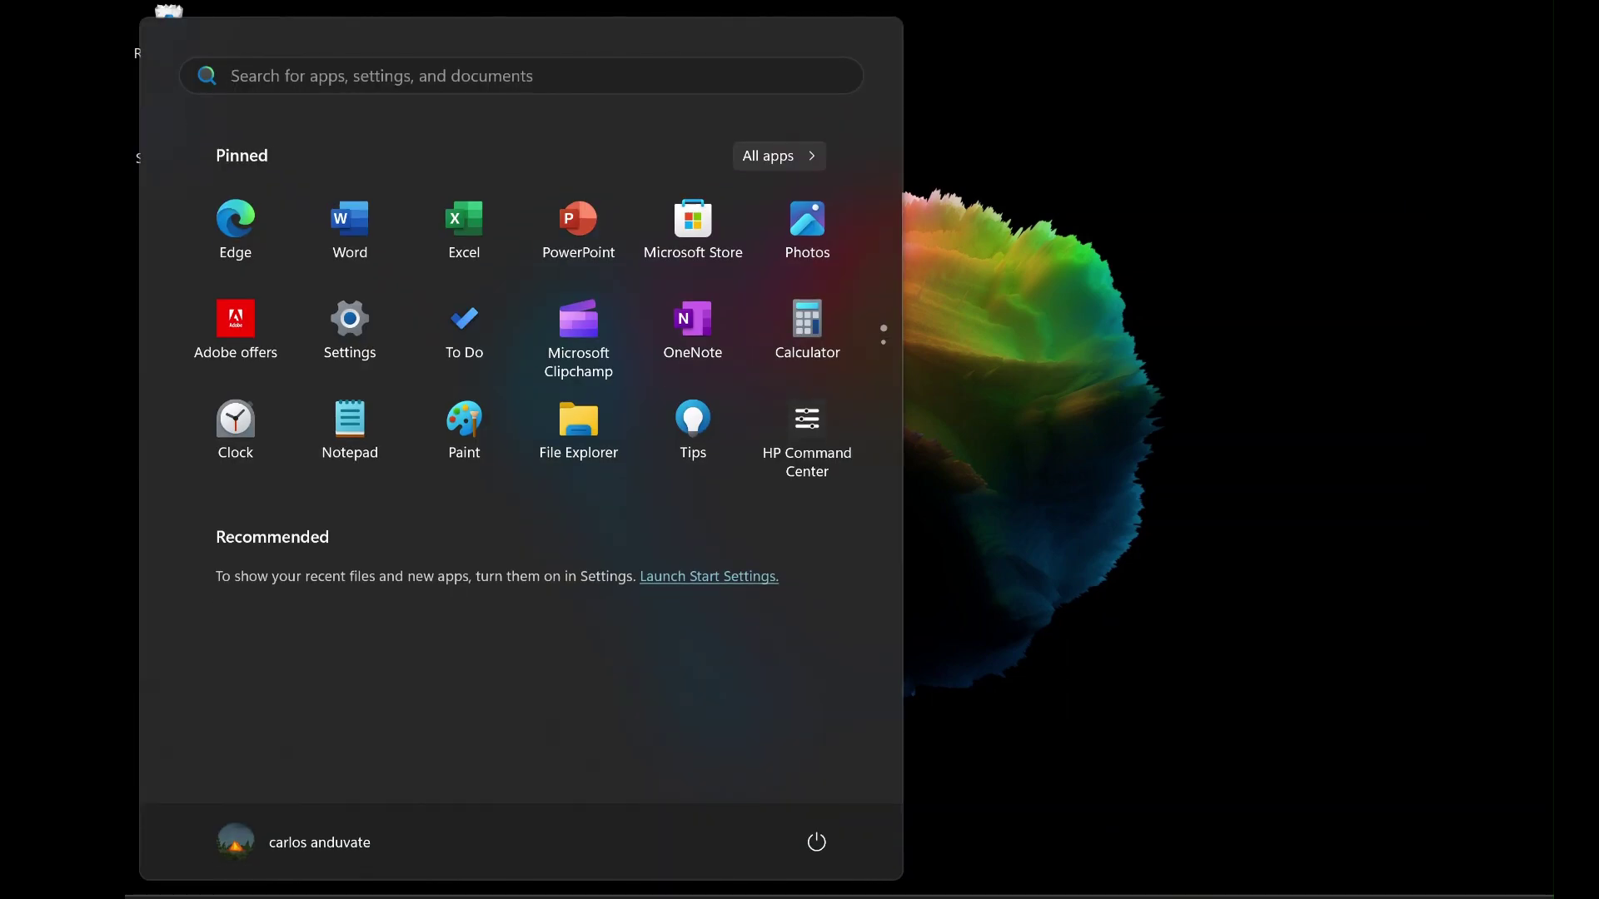
{"action": "type", "text": "idm"}
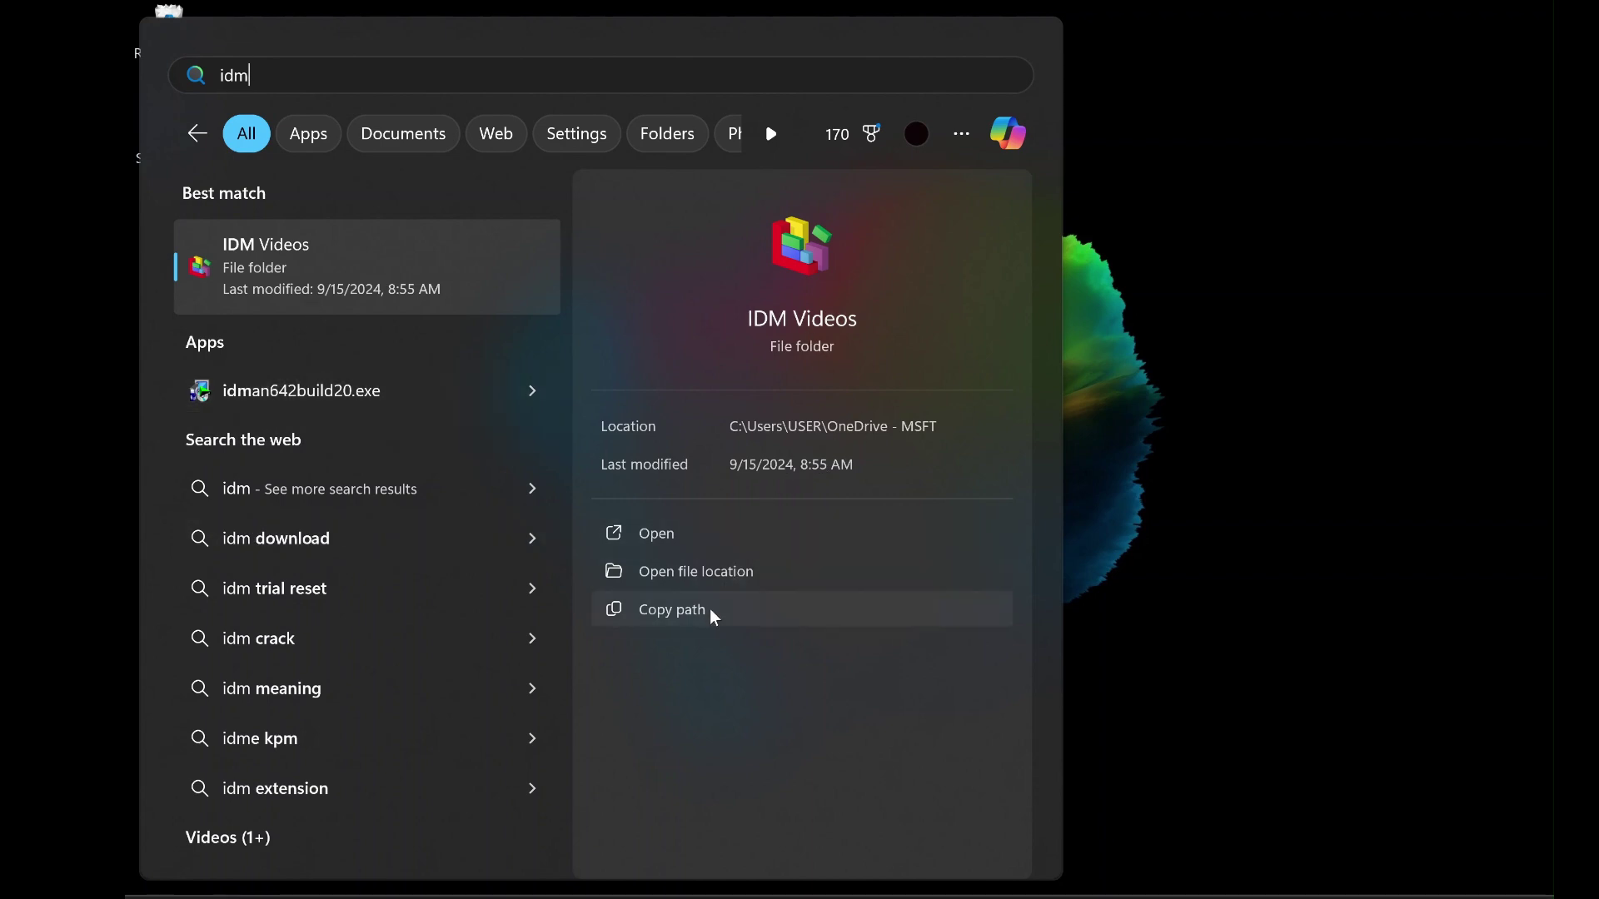
{"action": "left_click", "coordinate": [711, 572]}
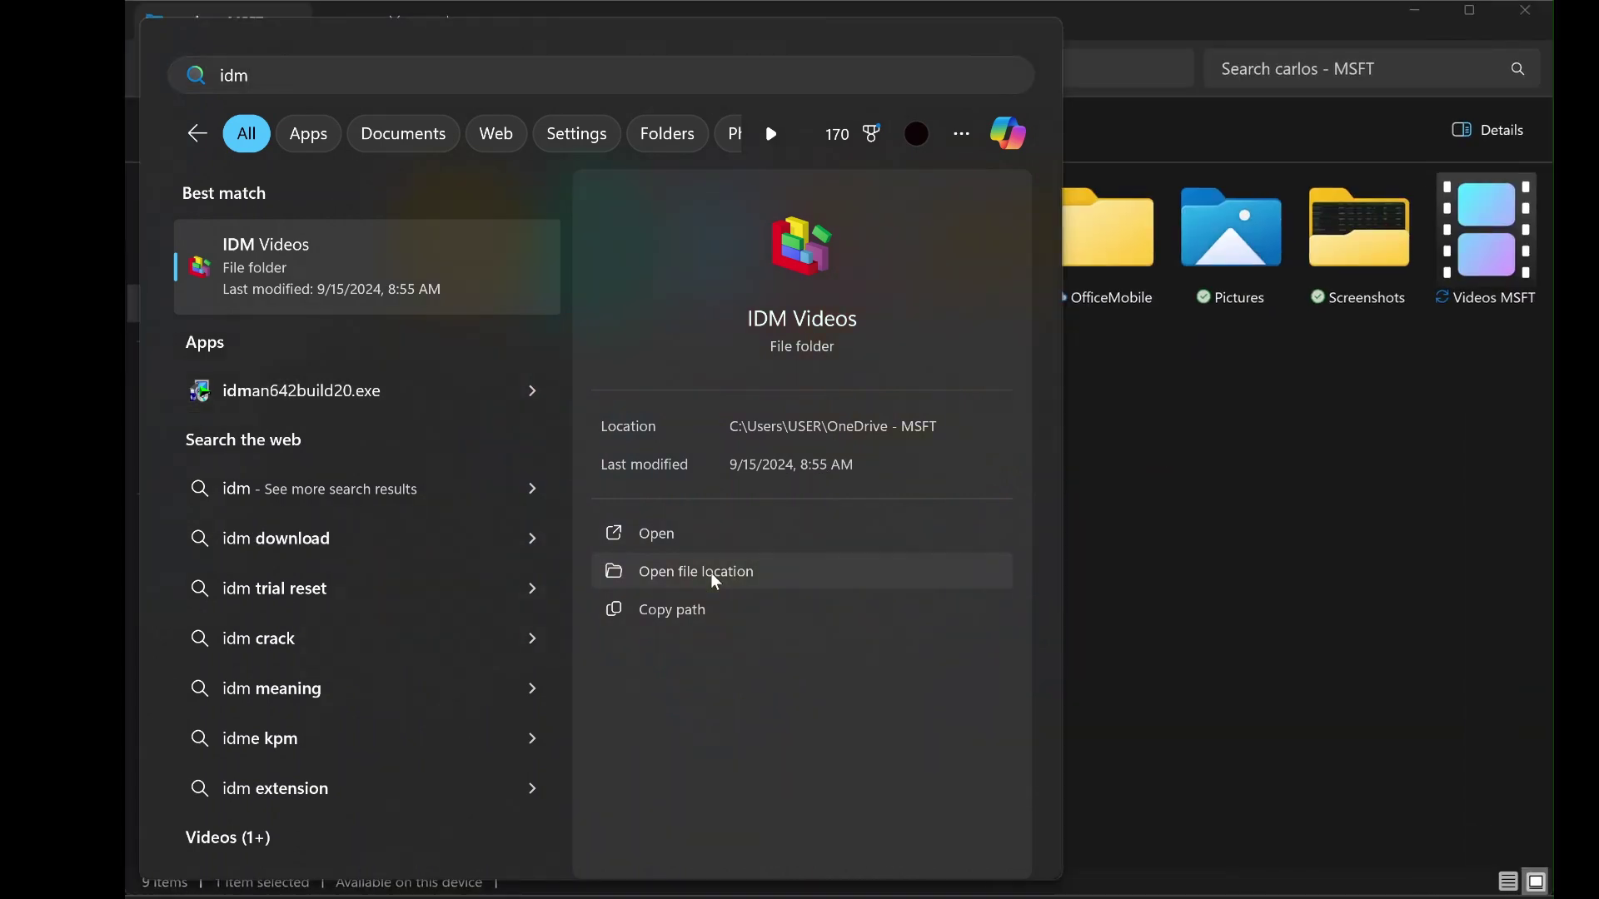
{"action": "left_click", "coordinate": [1165, 480]}
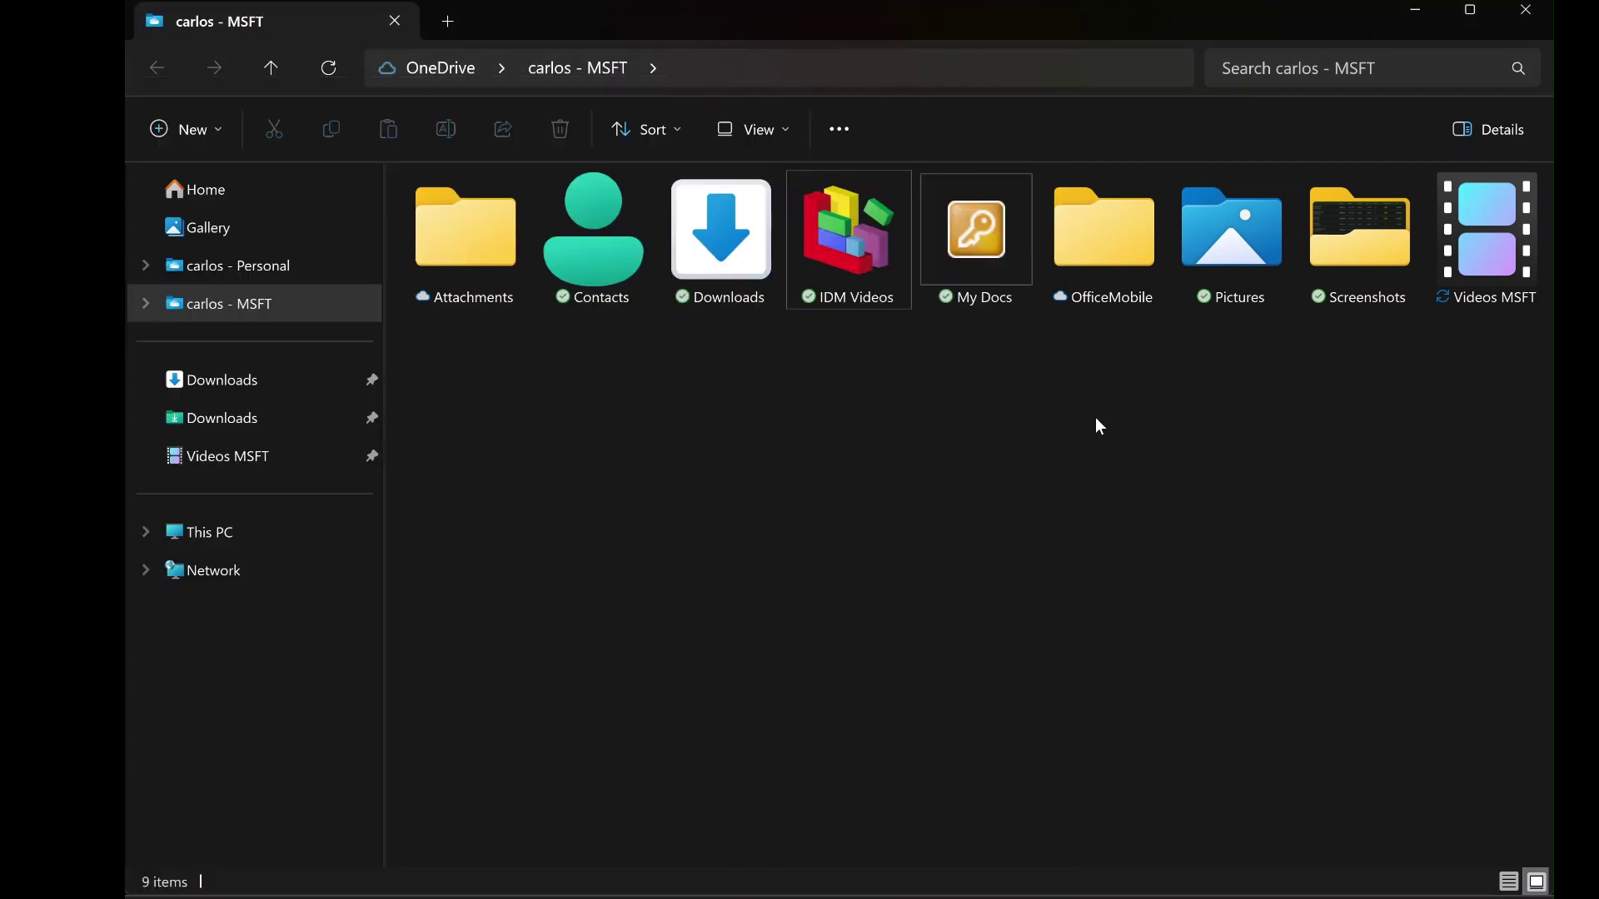
{"action": "right_click", "coordinate": [858, 234]}
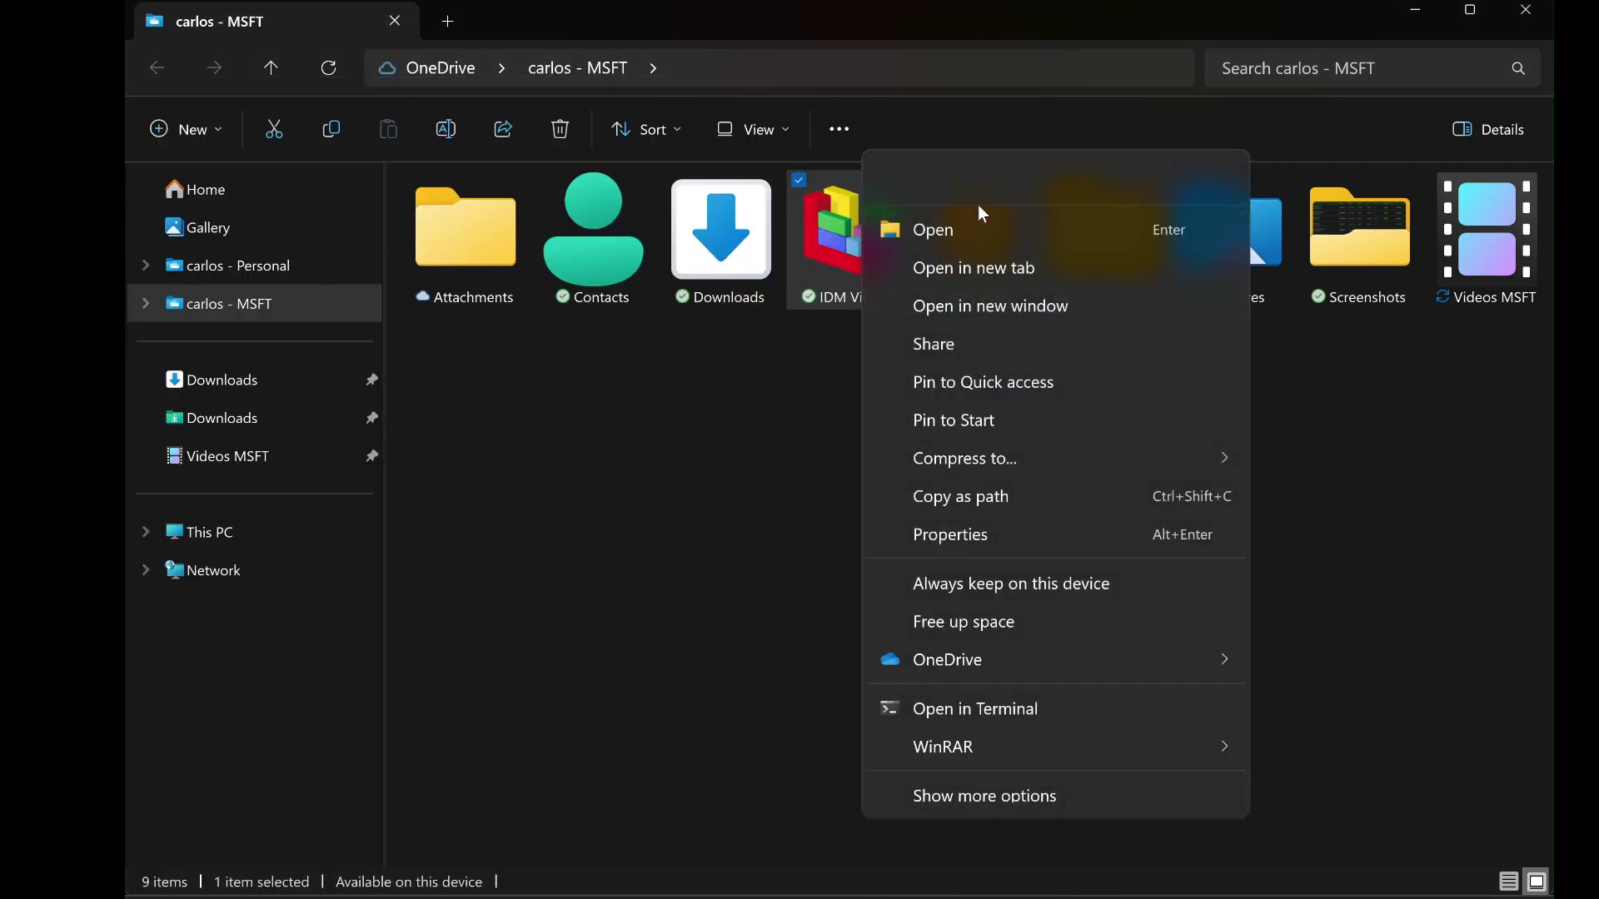
{"action": "left_click", "coordinate": [1079, 179]}
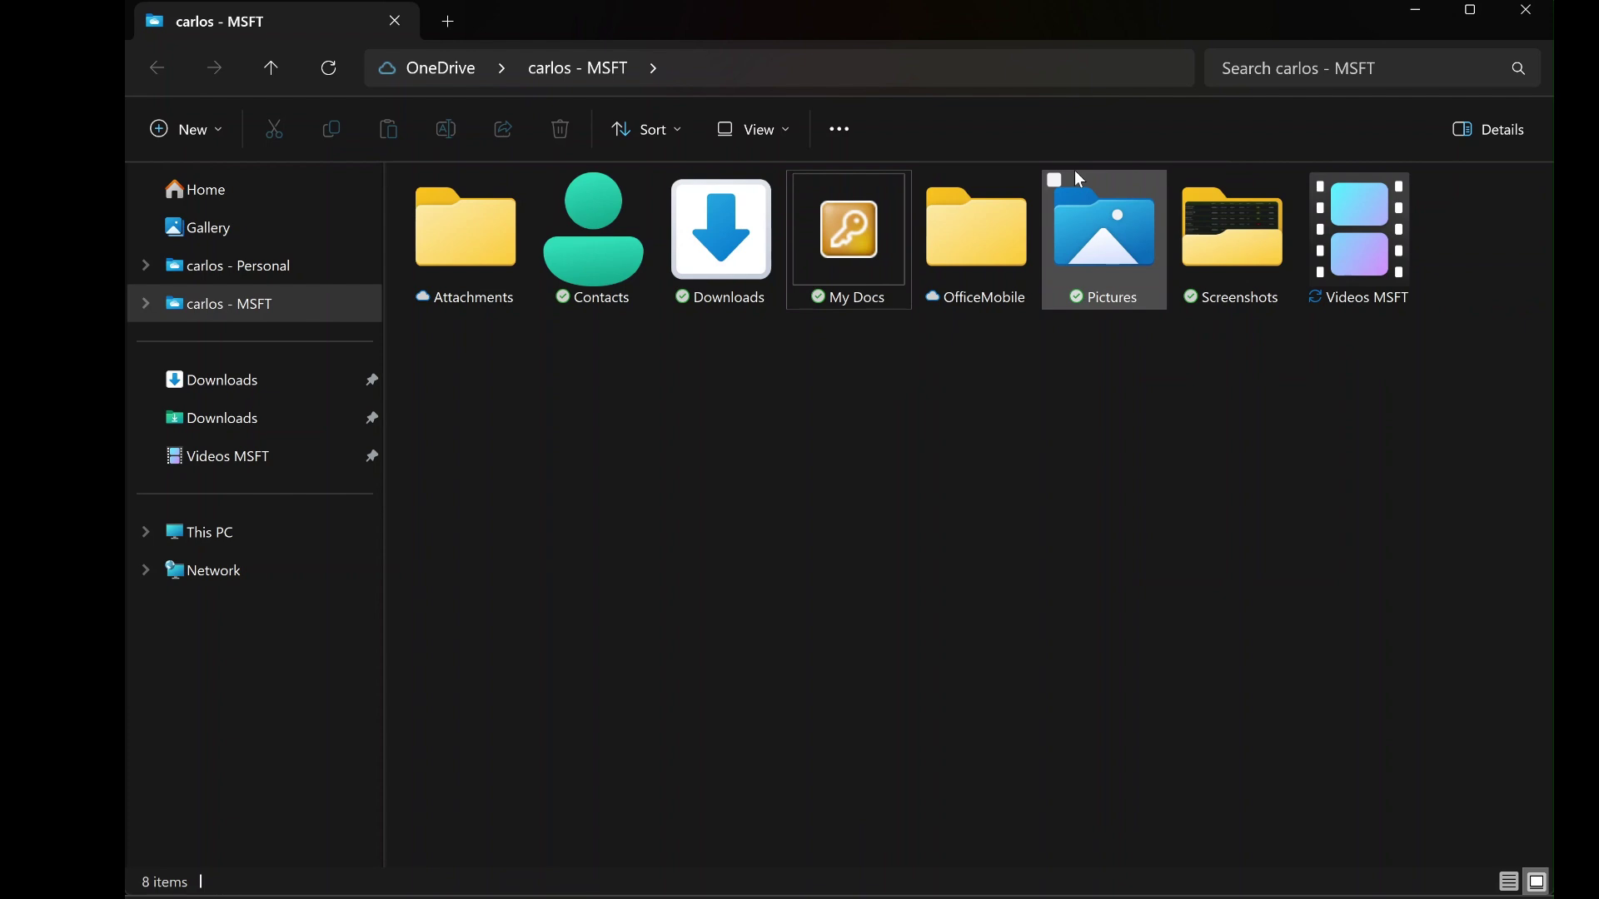
Step: Search the Start menu for 'idm' to find idman642build20.exe, then show ccleaner.com in Chrome
{"action": "left_click", "coordinate": [1403, 11]}
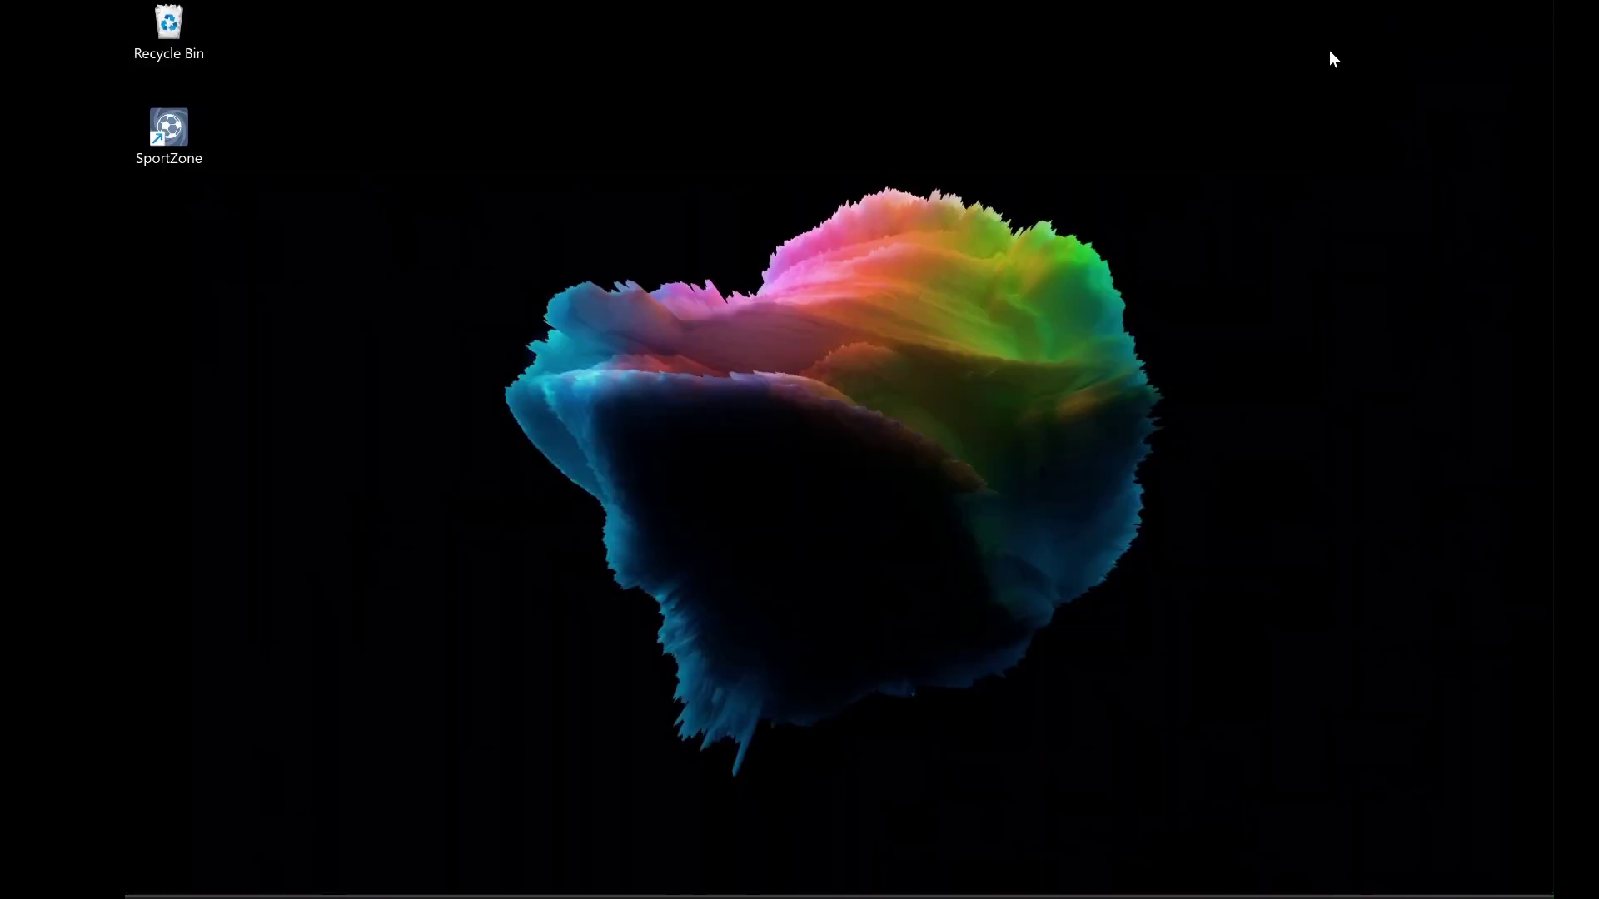
{"action": "key", "text": "super"}
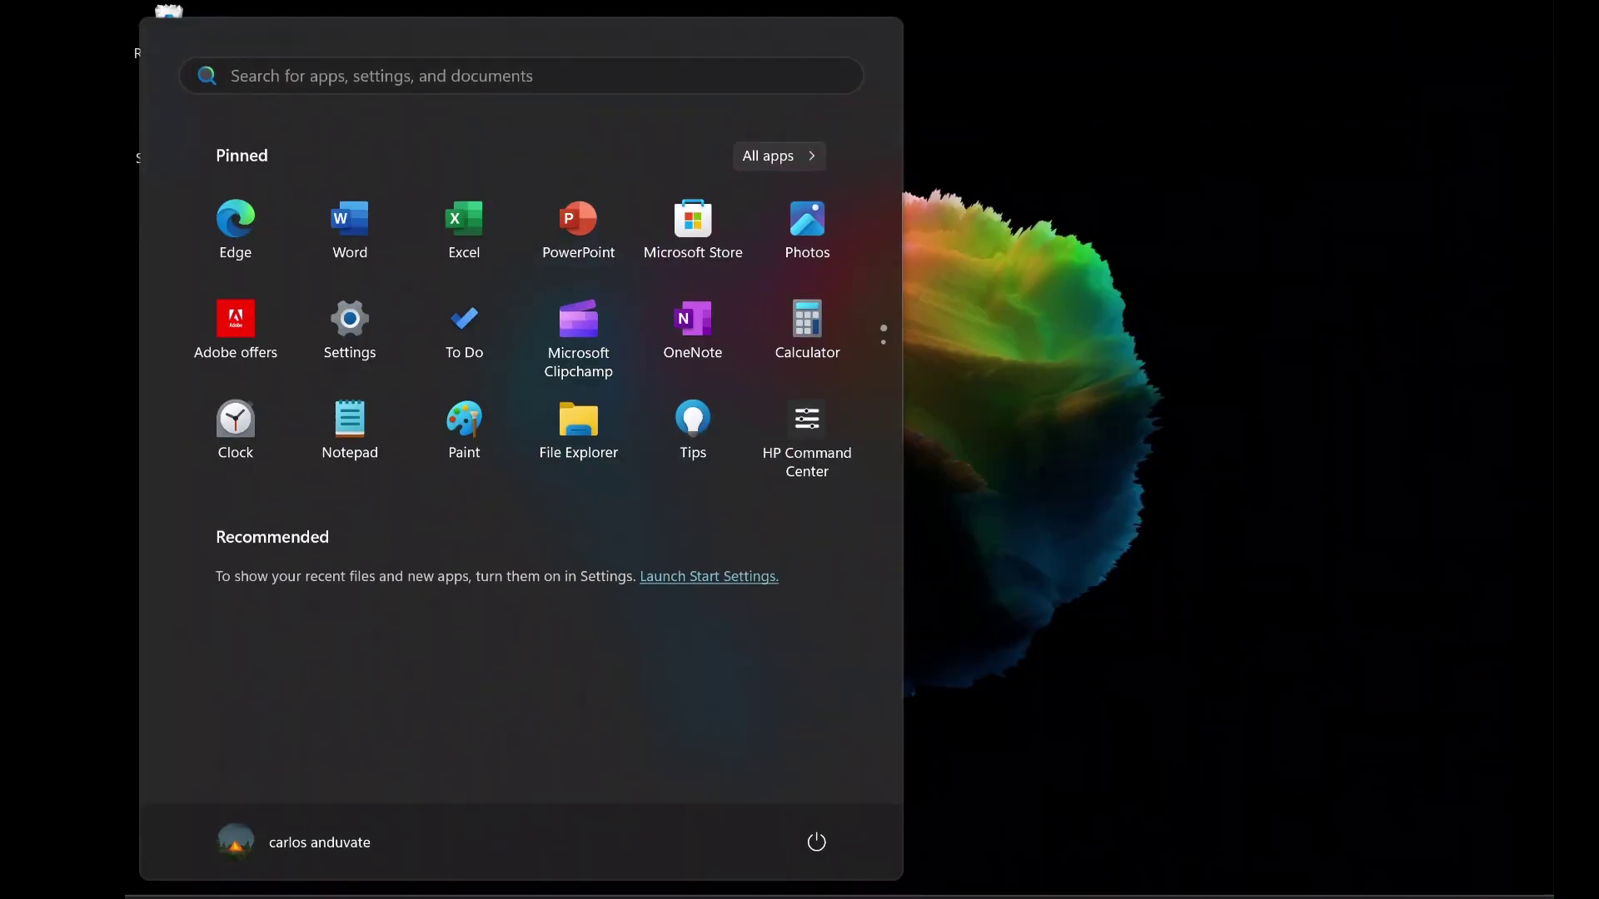
{"action": "type", "text": "idm"}
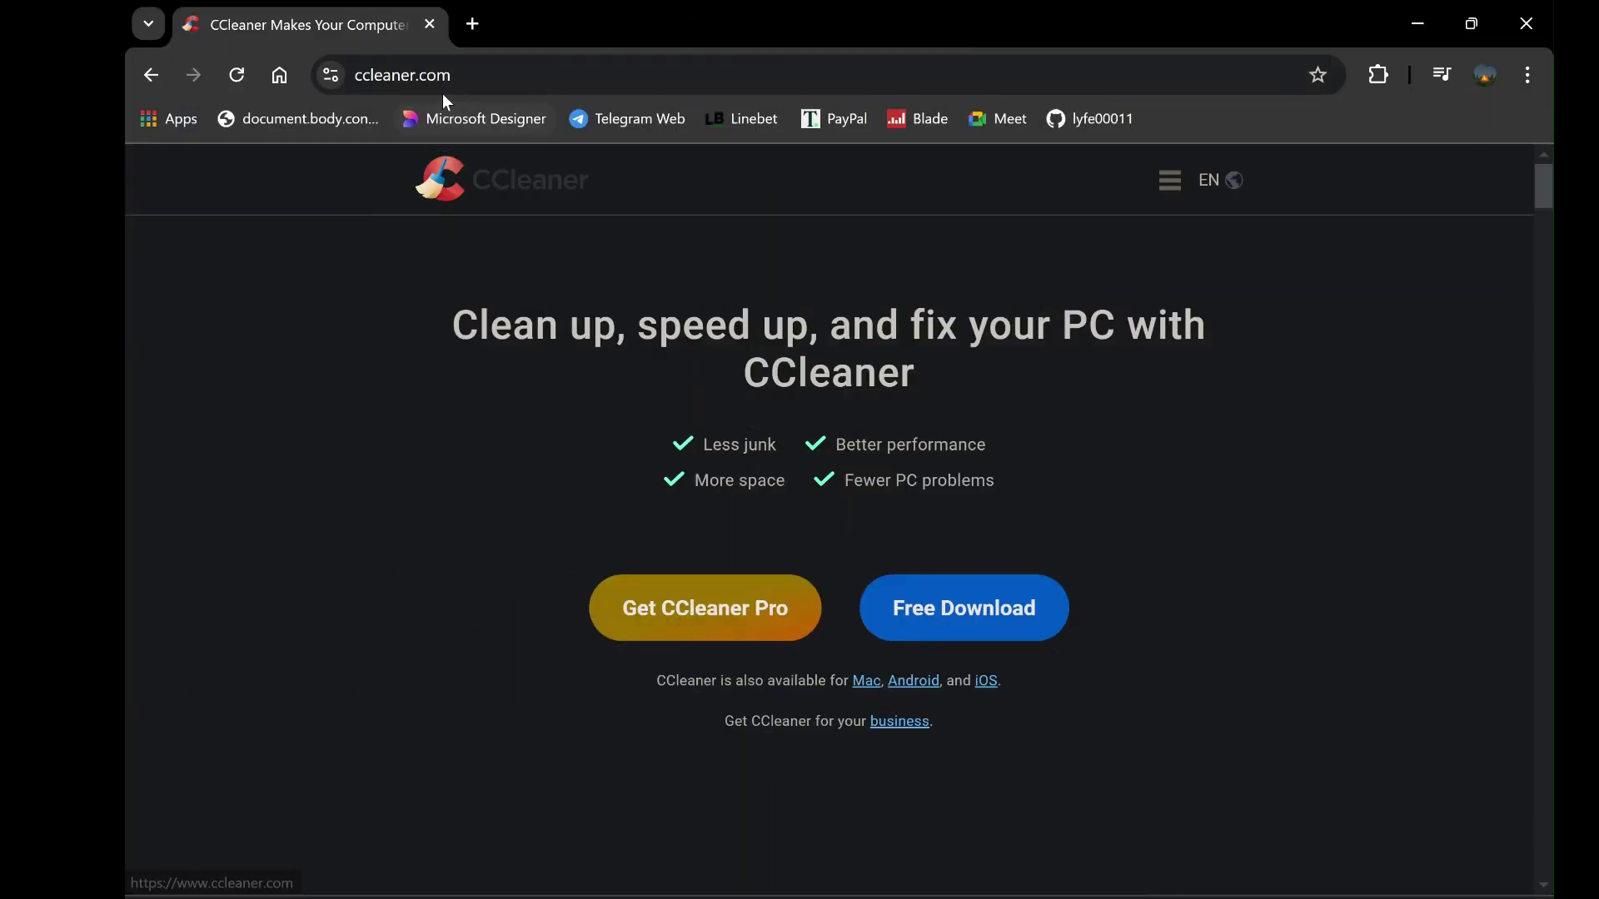
{"action": "left_click", "coordinate": [399, 76]}
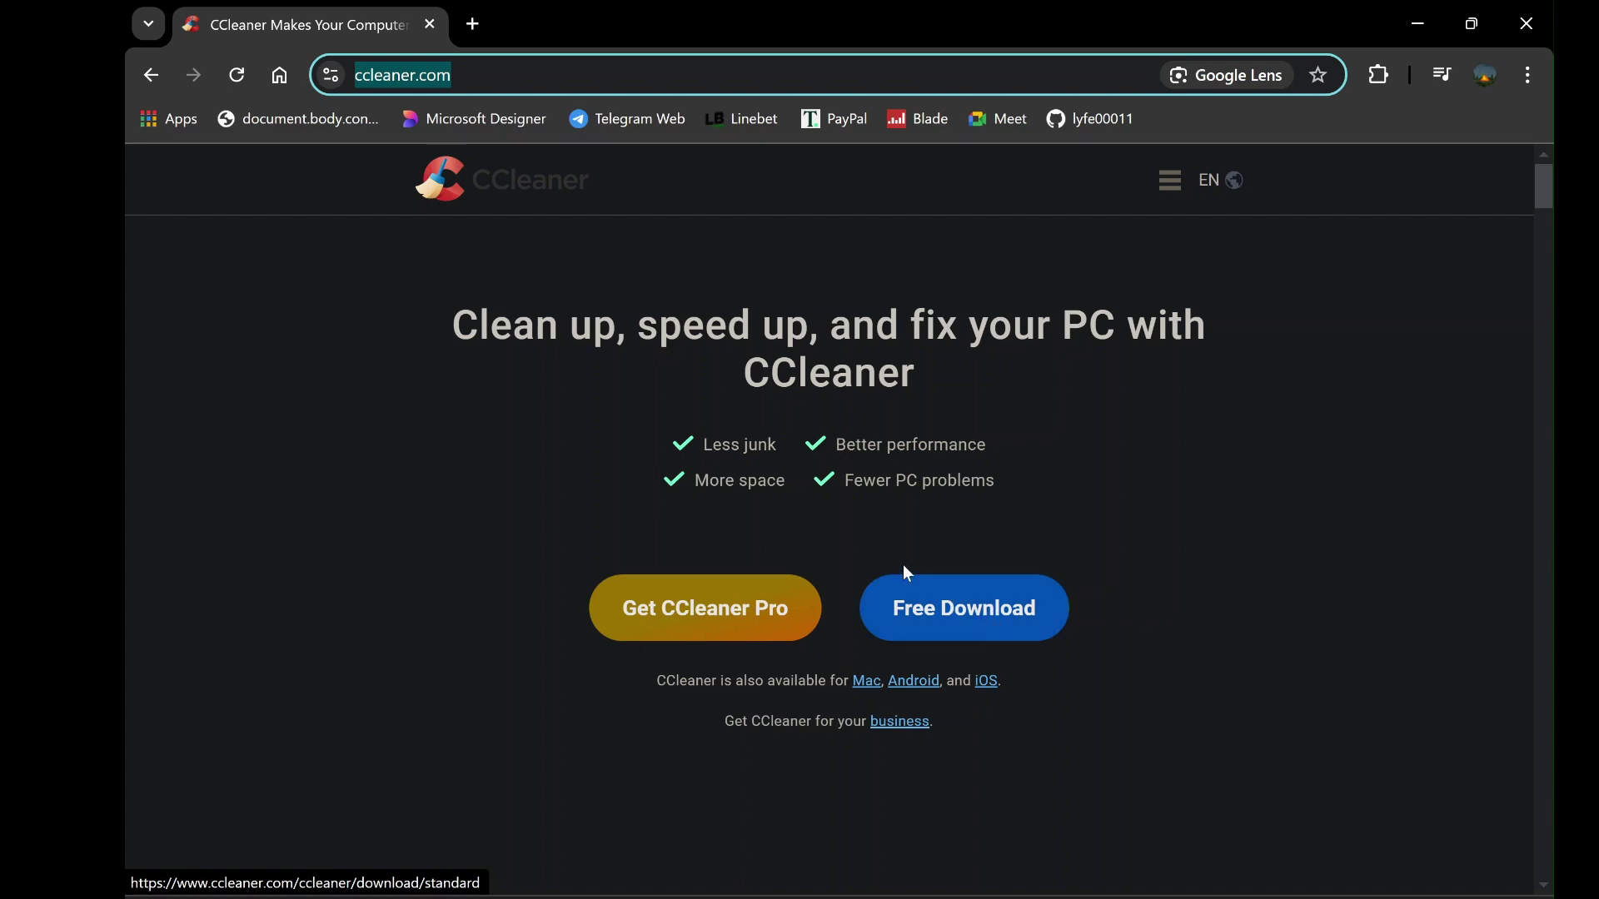
{"action": "left_click", "coordinate": [676, 444]}
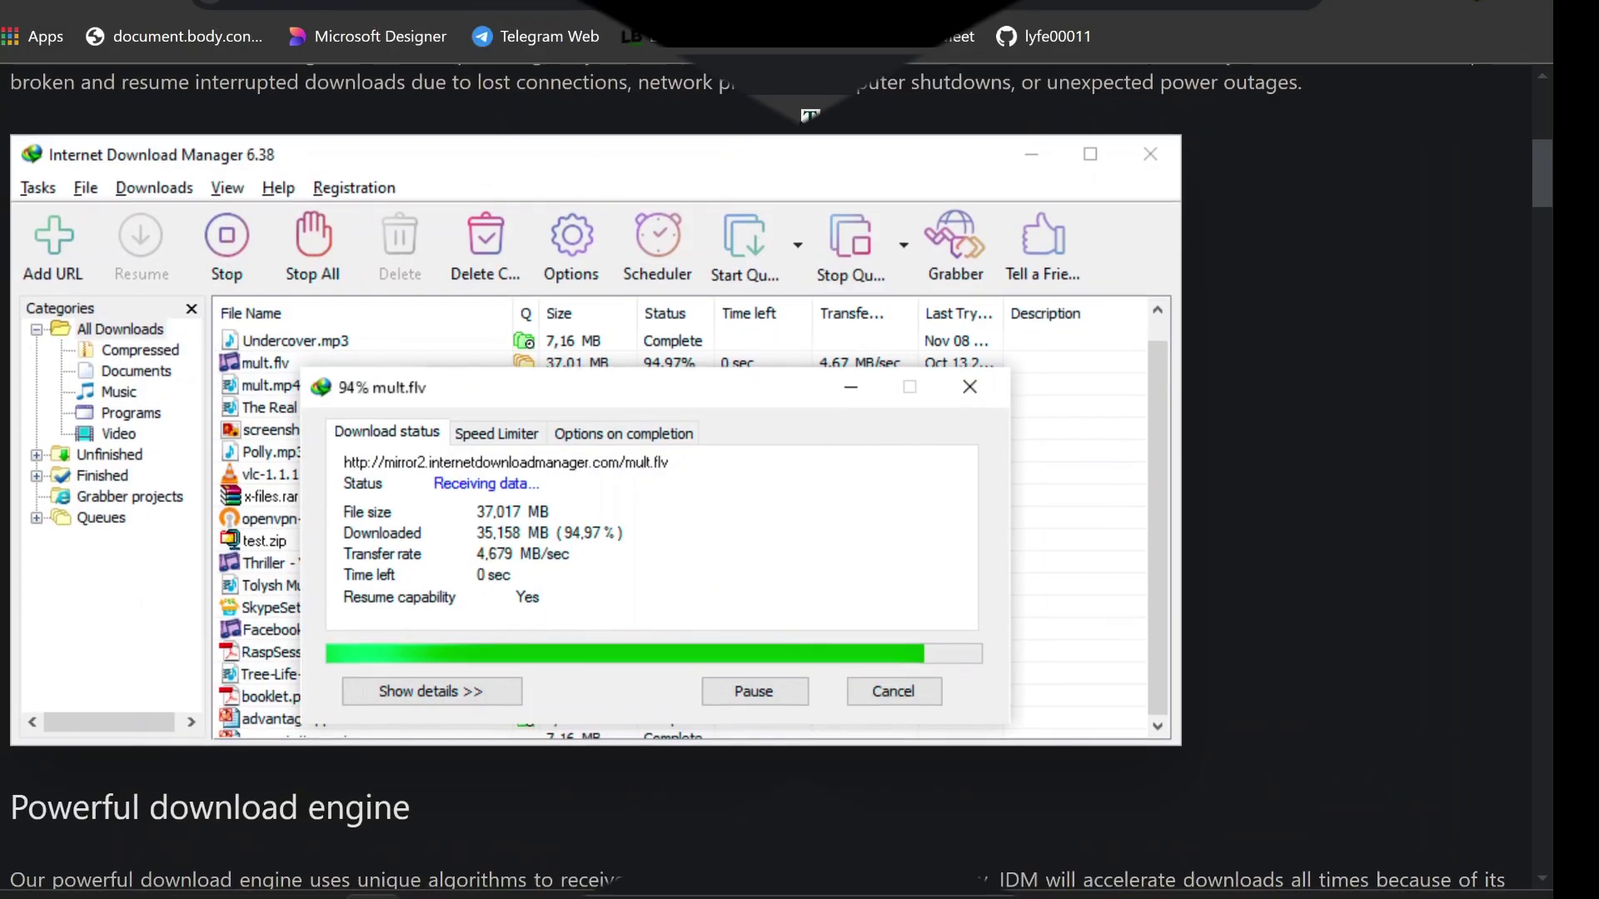
Step: Scroll the IDM features page past browser support and languages to the Built-in Scheduler section
{"action": "scroll", "coordinate": [774, 467], "scroll_direction": "down", "scroll_amount": 5}
{"action": "scroll", "coordinate": [936, 450], "scroll_direction": "down", "scroll_amount": 4}
{"action": "scroll", "coordinate": [936, 450], "scroll_direction": "down", "scroll_amount": 4}
{"action": "scroll", "coordinate": [937, 451], "scroll_direction": "down", "scroll_amount": 10}
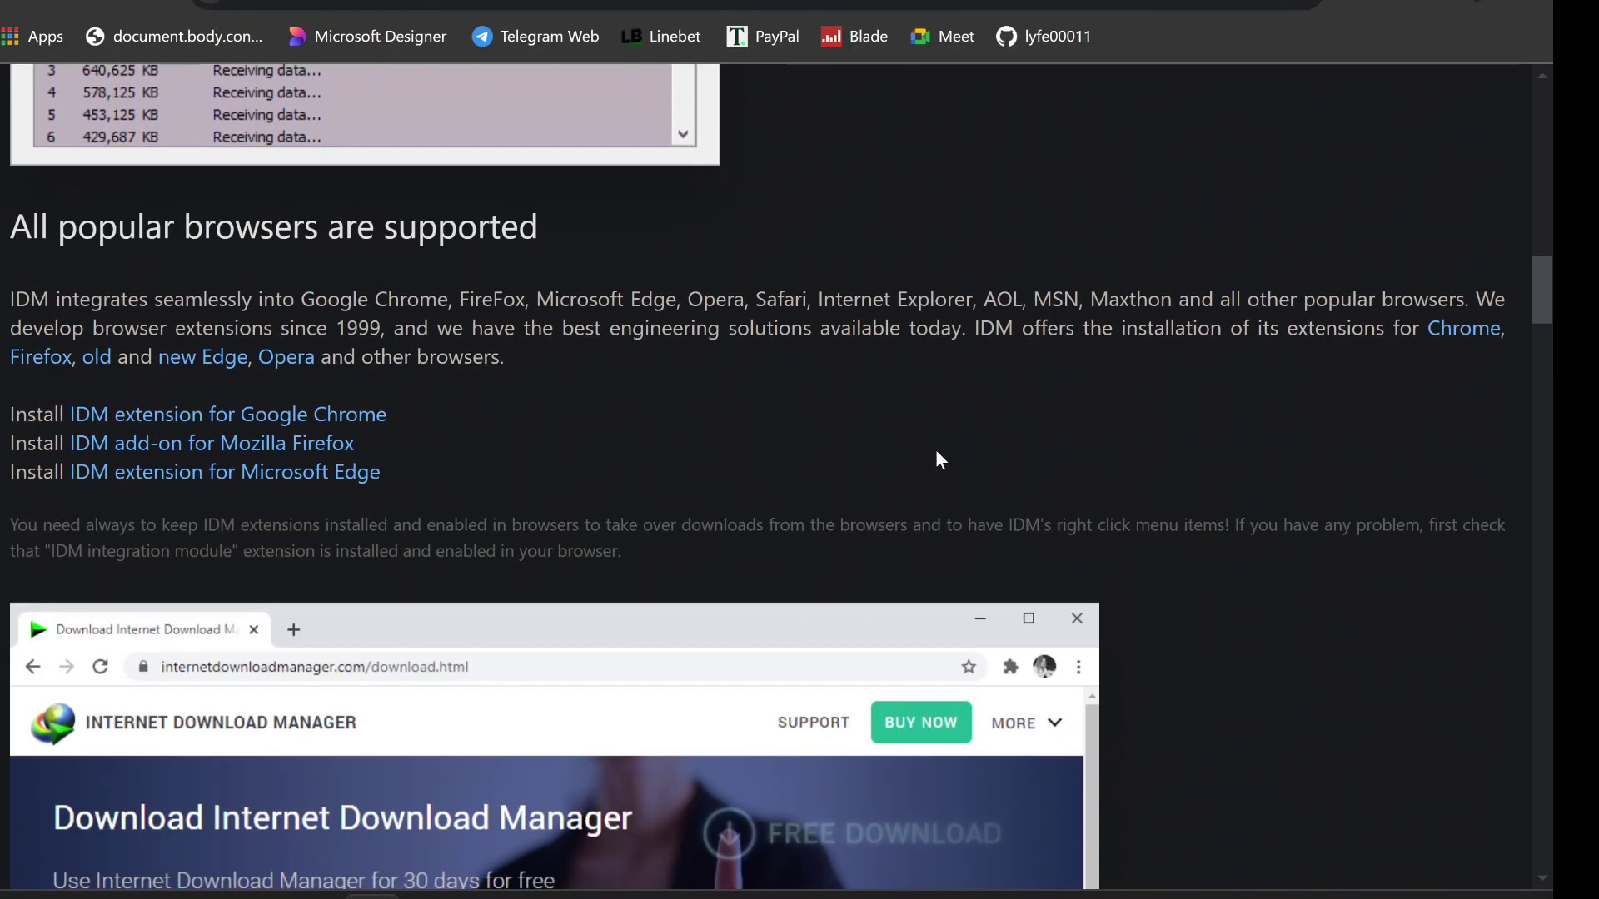
{"action": "scroll", "coordinate": [936, 450], "scroll_direction": "down", "scroll_amount": 9}
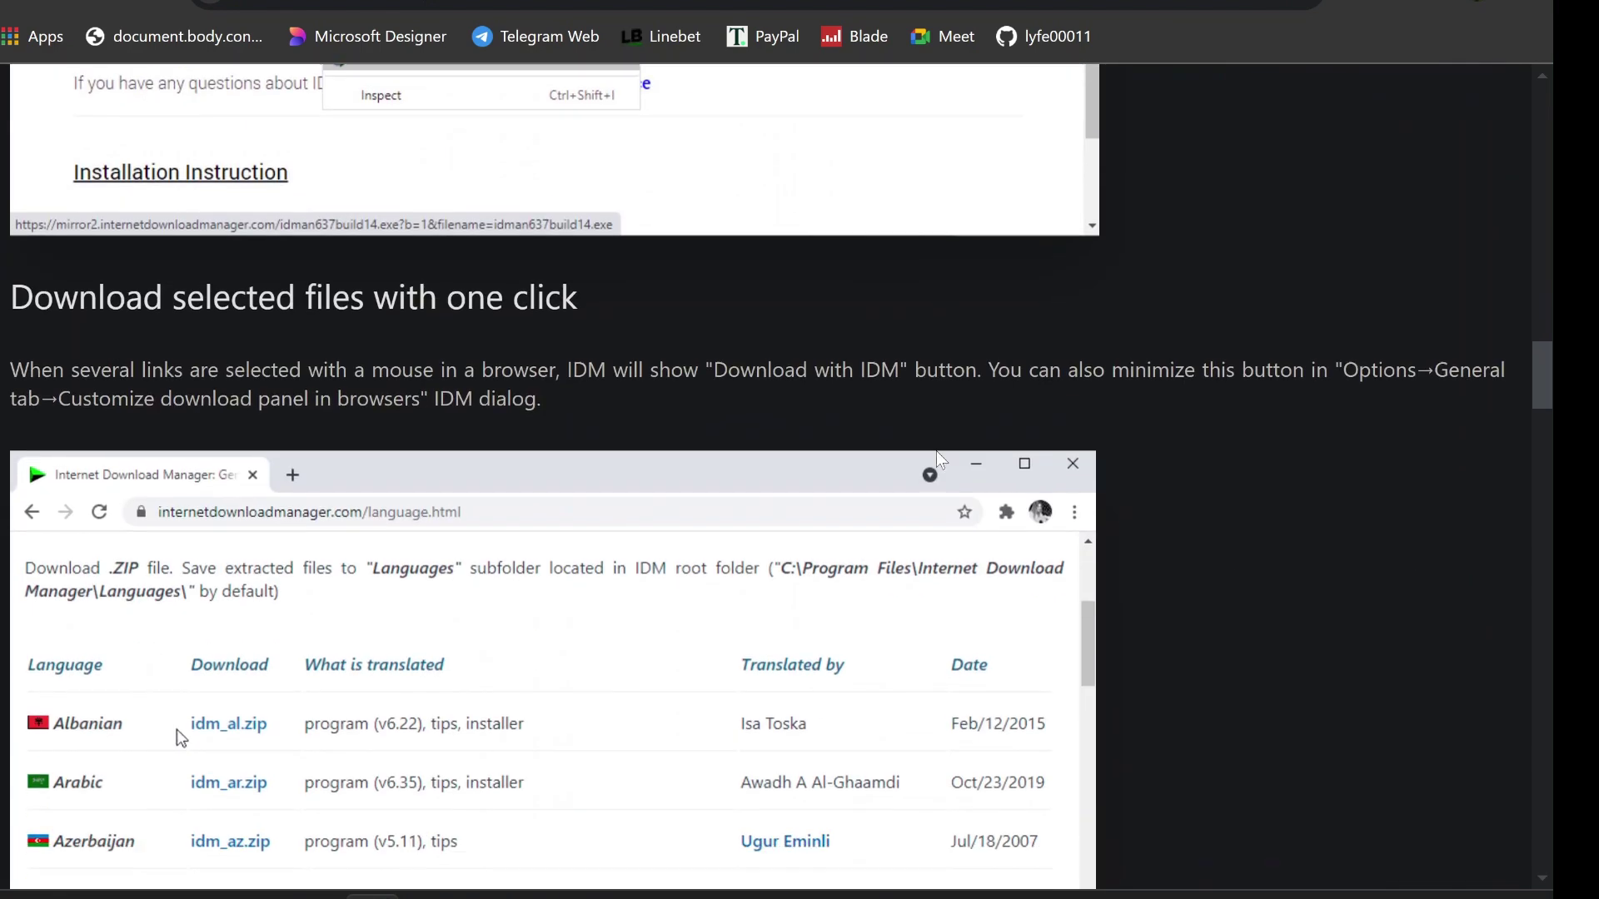
{"action": "scroll", "coordinate": [936, 451], "scroll_direction": "down", "scroll_amount": 5}
{"action": "scroll", "coordinate": [936, 451], "scroll_direction": "down", "scroll_amount": 14}
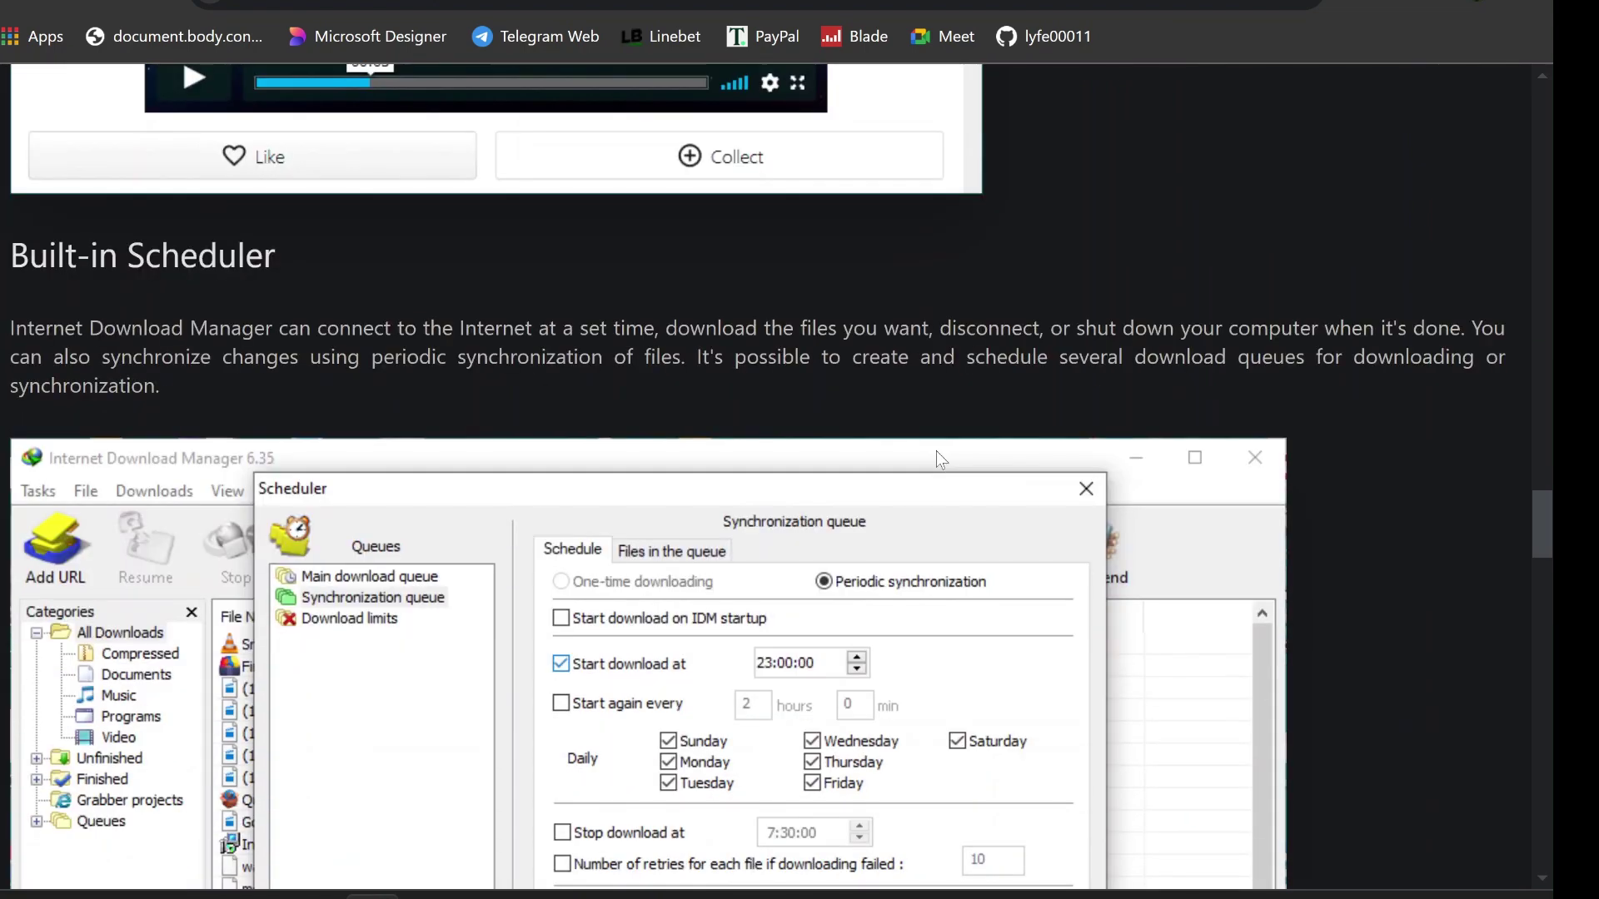
{"action": "scroll", "coordinate": [936, 451], "scroll_direction": "down", "scroll_amount": 12}
{"action": "scroll", "coordinate": [941, 461], "scroll_direction": "down", "scroll_amount": 2}
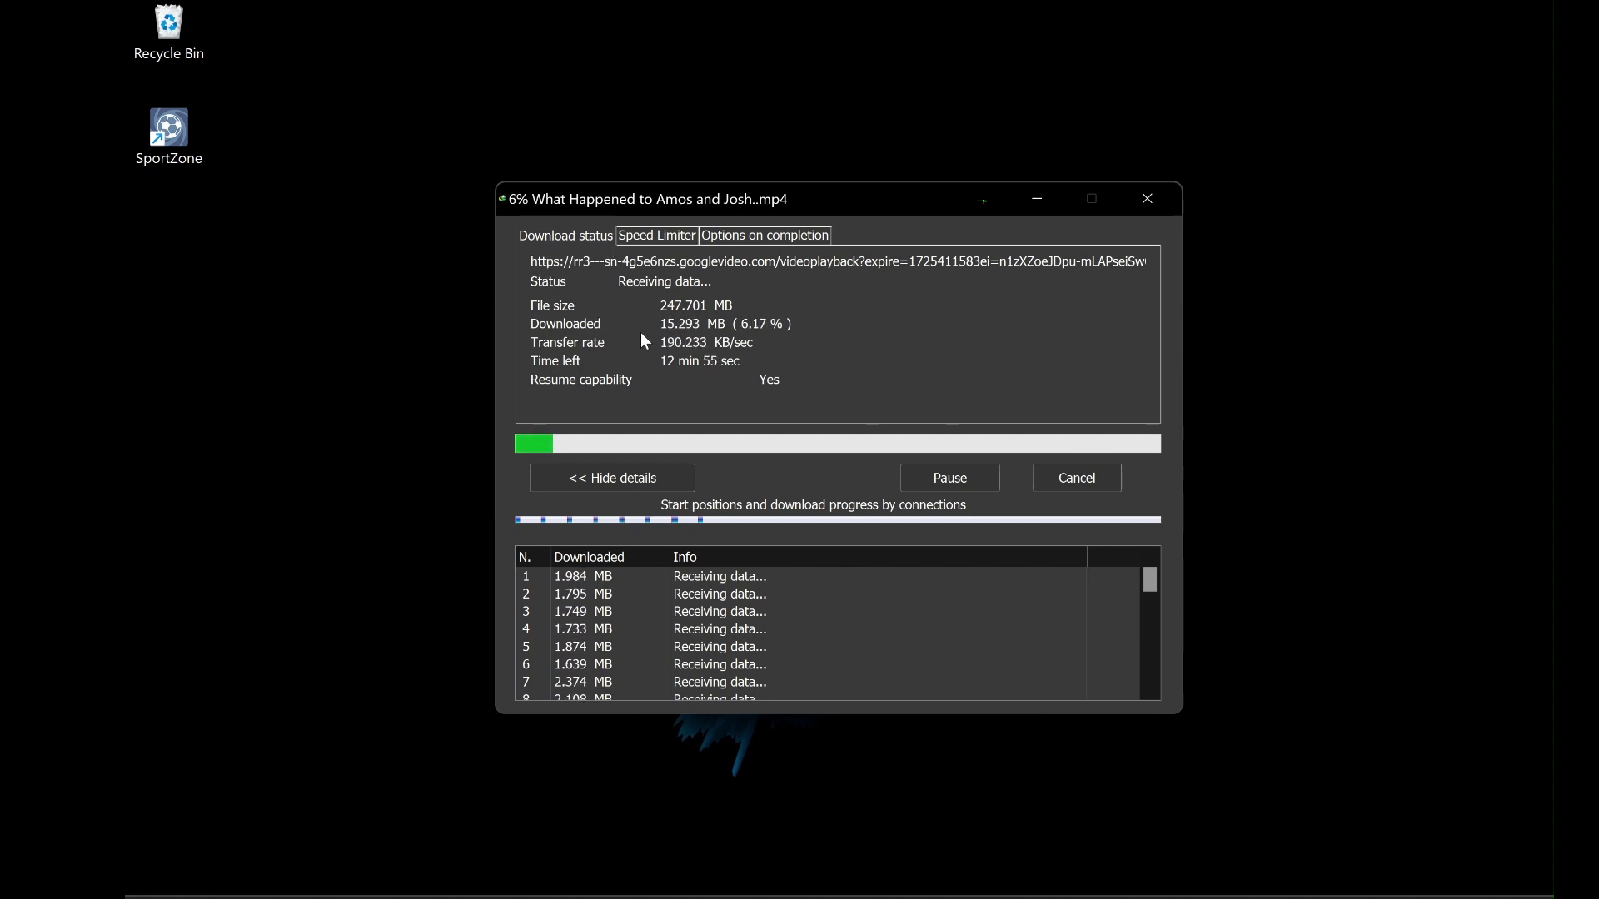
Step: Pause the video download at 6.28% and resume it
{"action": "left_click", "coordinate": [956, 478]}
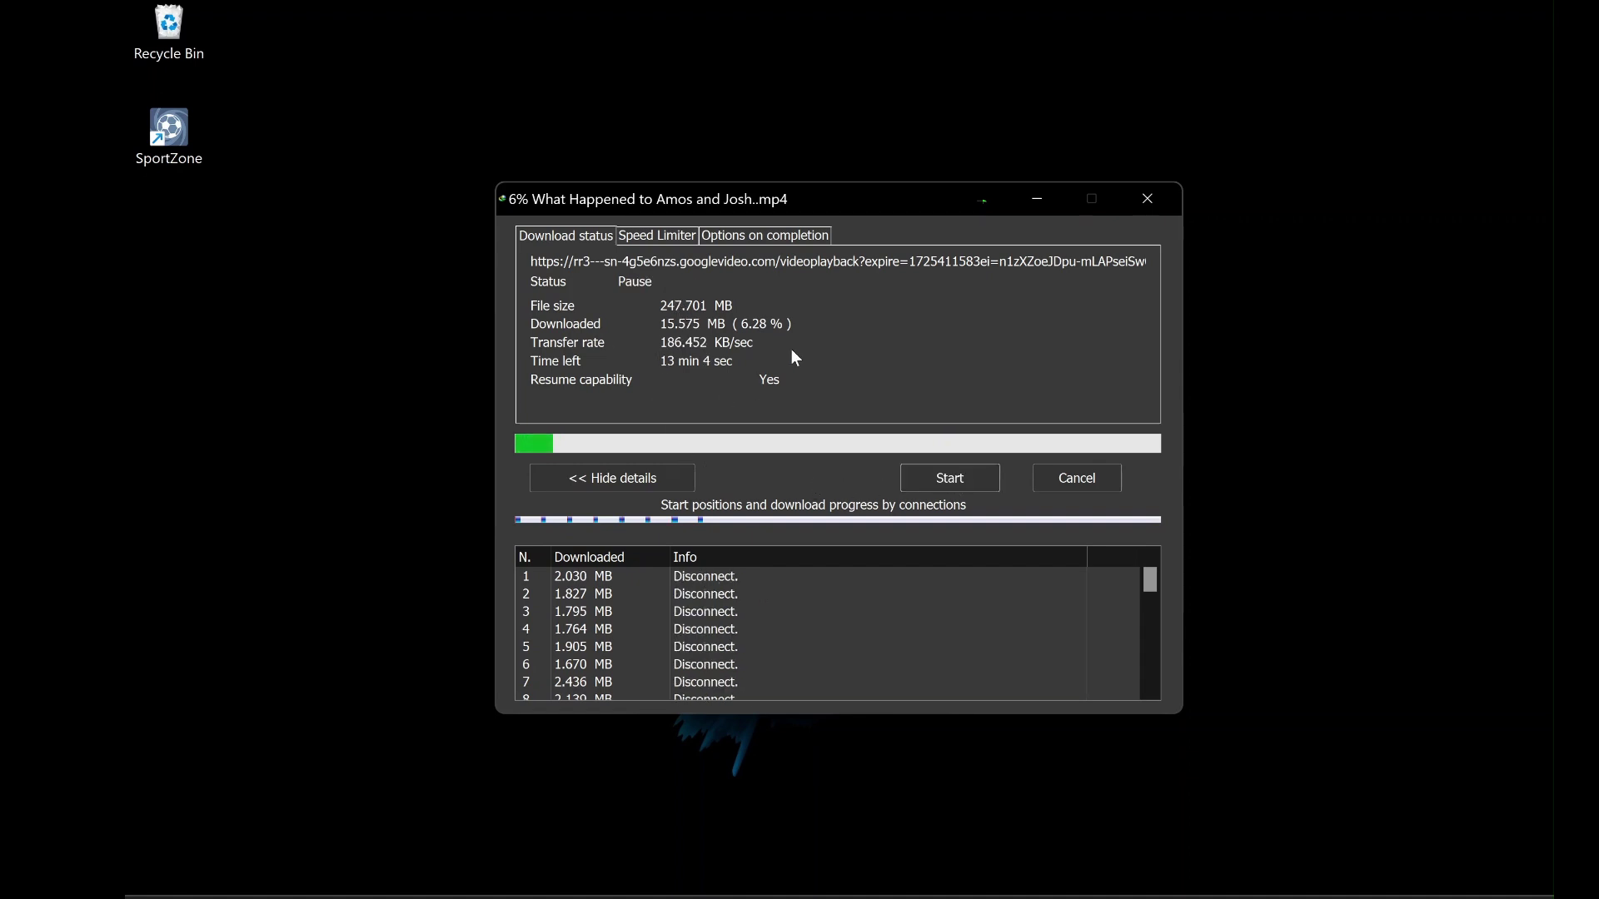
{"action": "left_click", "coordinate": [969, 477]}
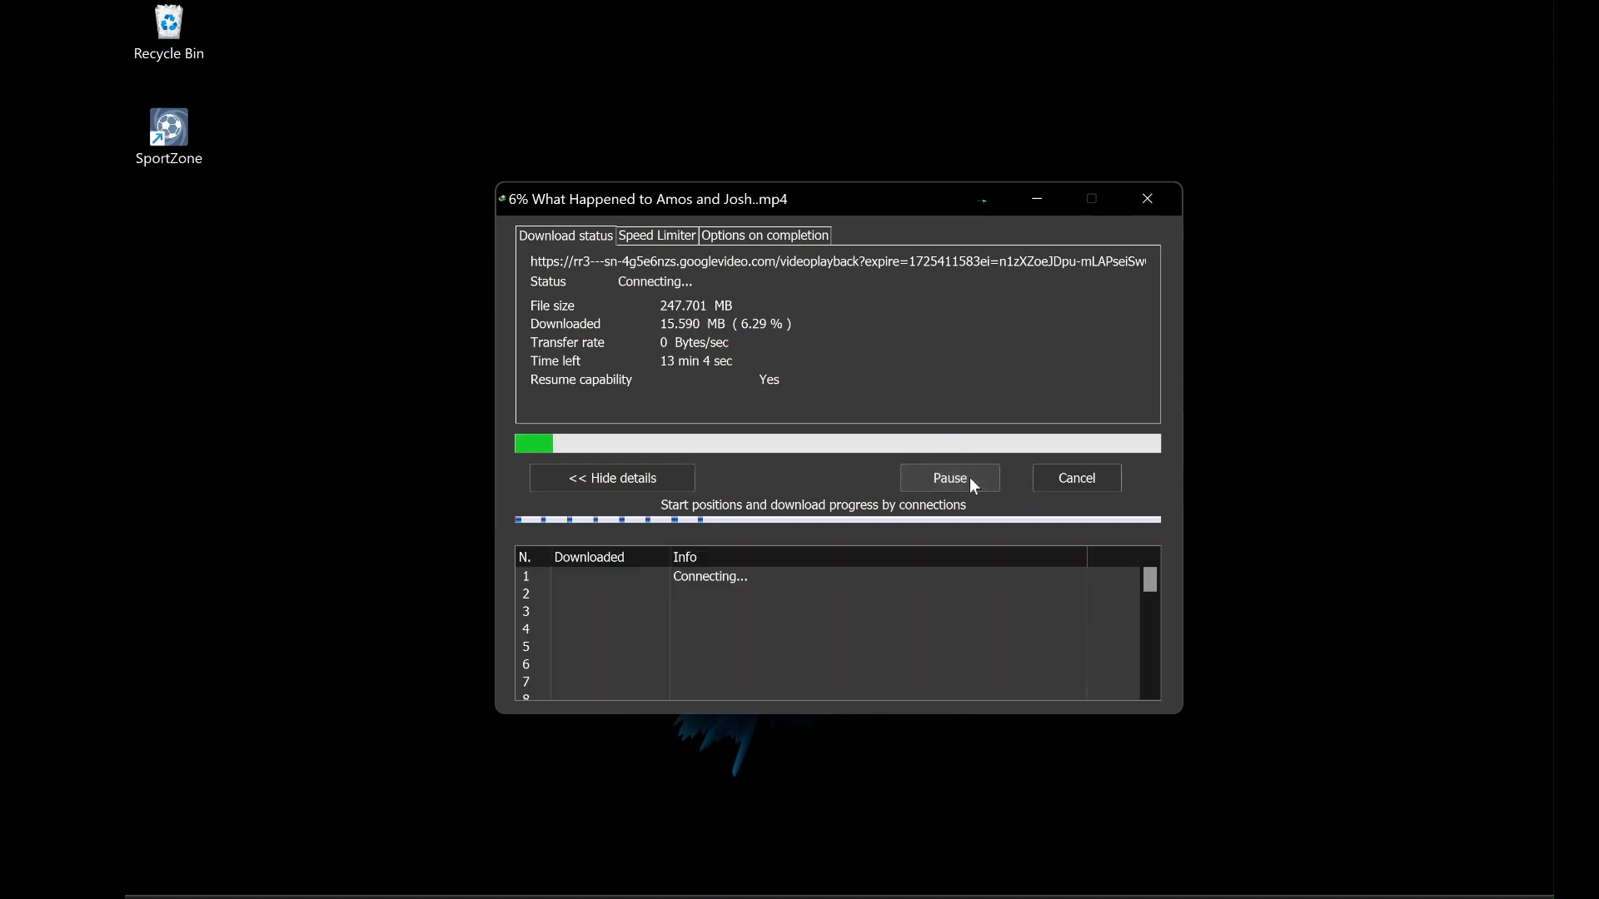